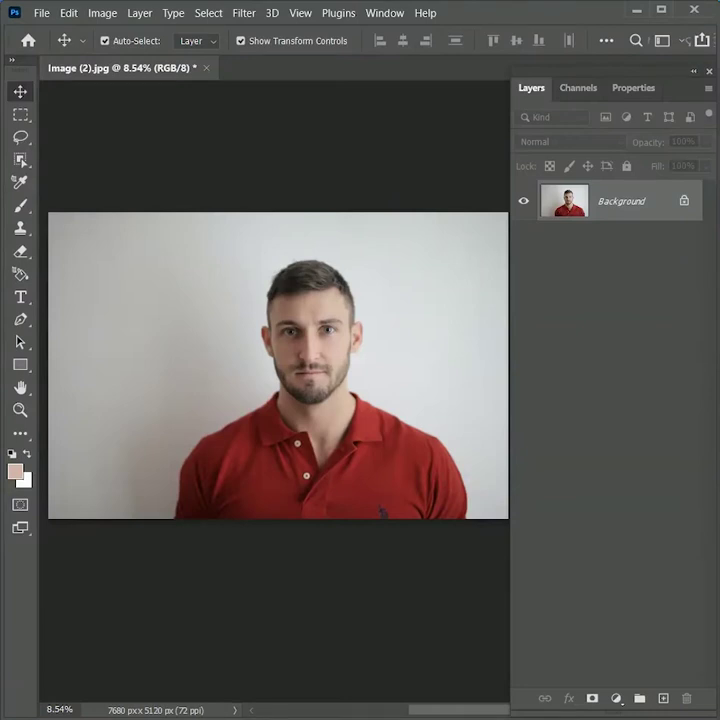
- Select the man's whole head, including hair, ears and beard, with the Object Selection tool in Rectangle mode
{"action": "scroll", "coordinate": [344, 368], "scroll_direction": "up", "scroll_amount": 5}
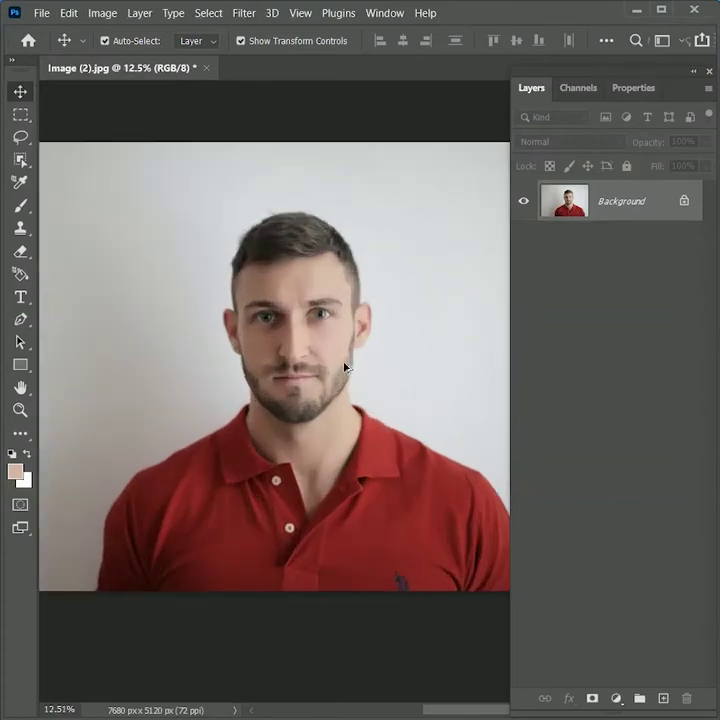
{"action": "scroll", "coordinate": [346, 432], "scroll_direction": "up", "scroll_amount": 2}
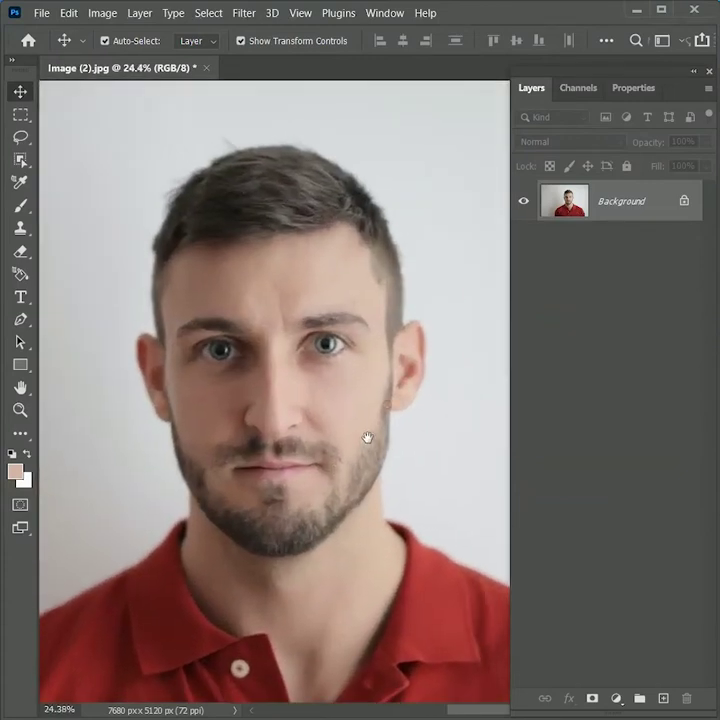
{"action": "left_click", "coordinate": [22, 161]}
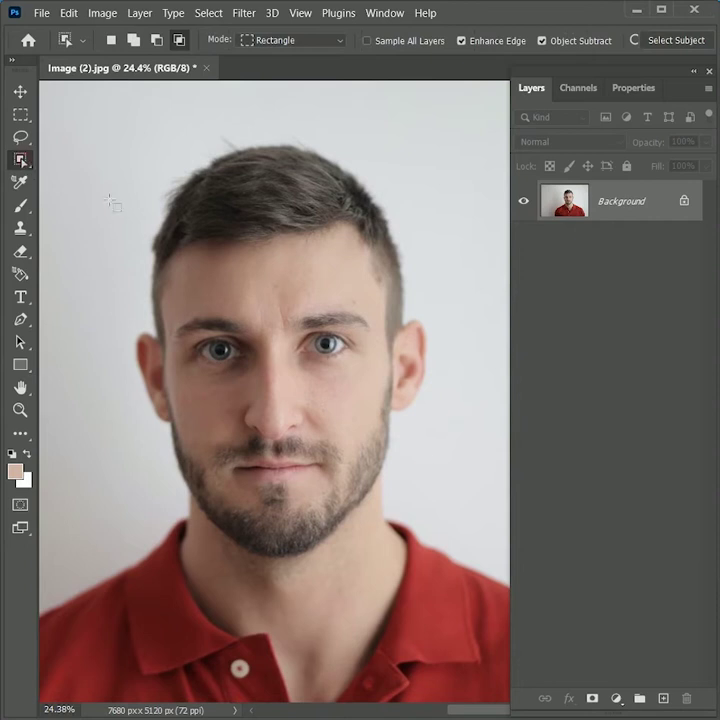
{"action": "left_click_drag", "start_coordinate": [100, 143], "coordinate": [449, 569]}
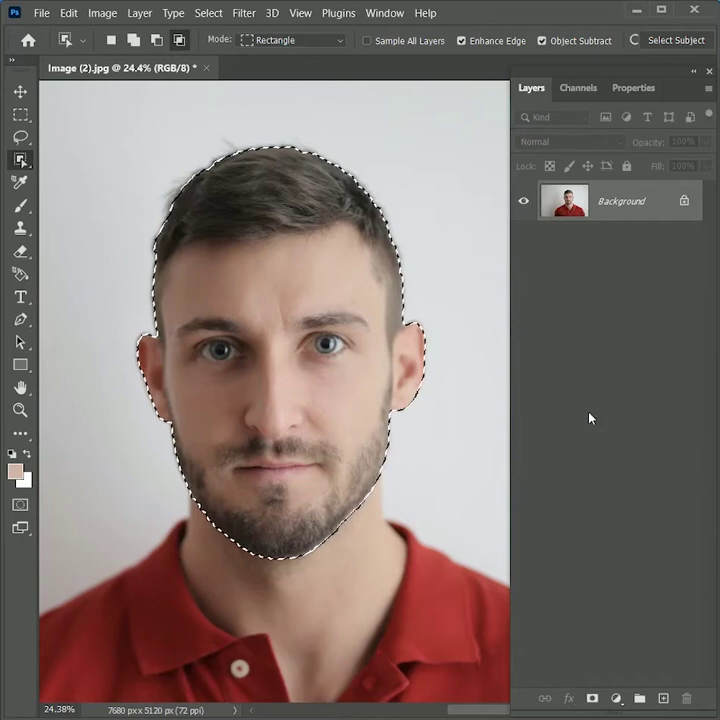
- Turn the head selection into a layer mask and apply it permanently to cut out the head
{"action": "left_click", "coordinate": [592, 698]}
{"action": "right_click", "coordinate": [621, 206]}
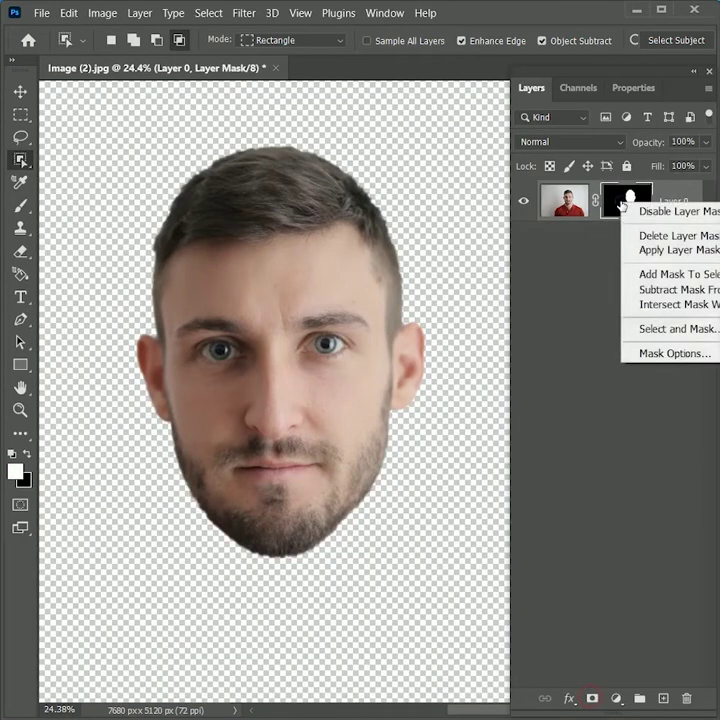
{"action": "left_click", "coordinate": [640, 252]}
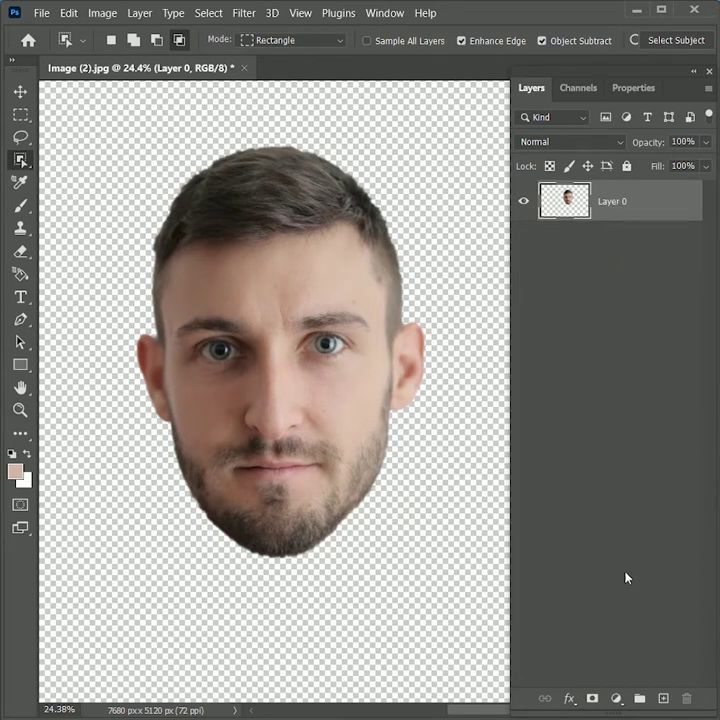
- Add a Threshold adjustment layer above the cut-out head and set its threshold level to 84
{"action": "left_click", "coordinate": [616, 699]}
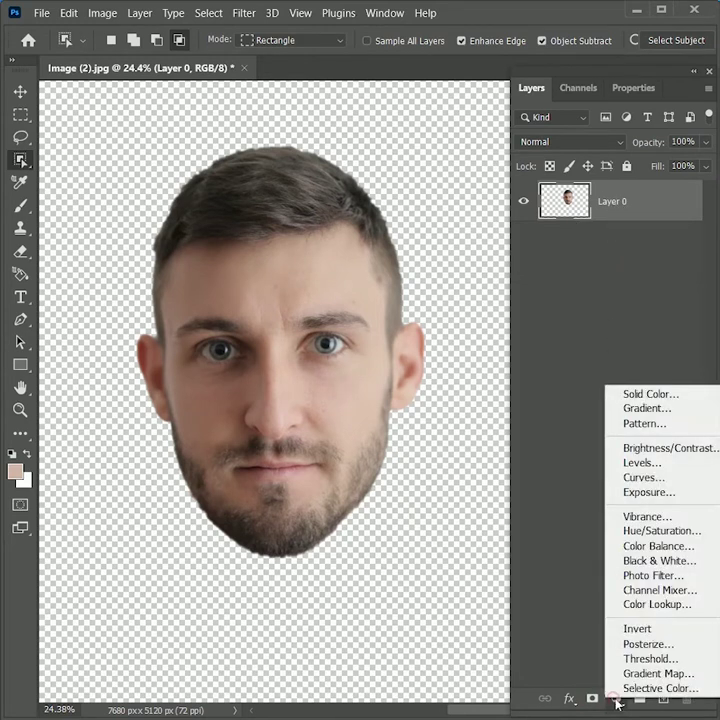
{"action": "left_click", "coordinate": [648, 660]}
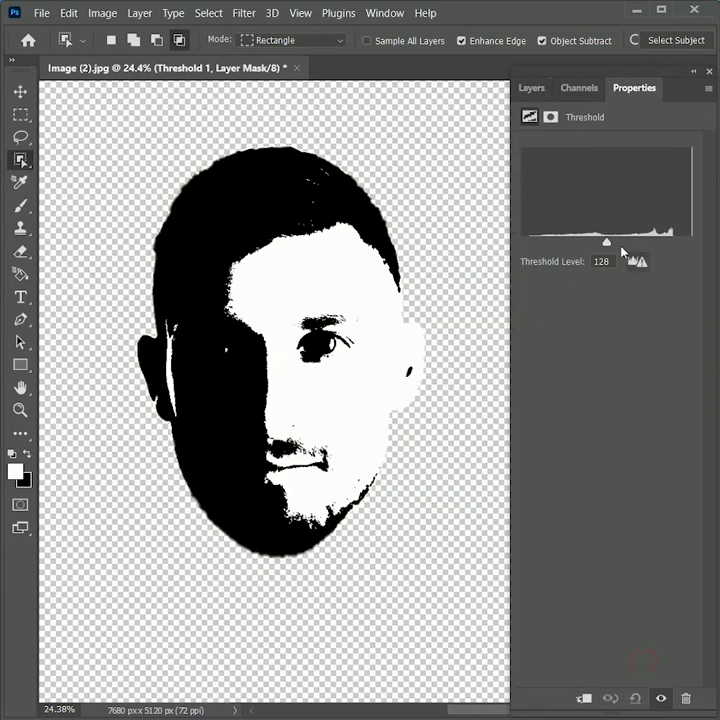
{"action": "left_click_drag", "start_coordinate": [607, 244], "coordinate": [577, 247]}
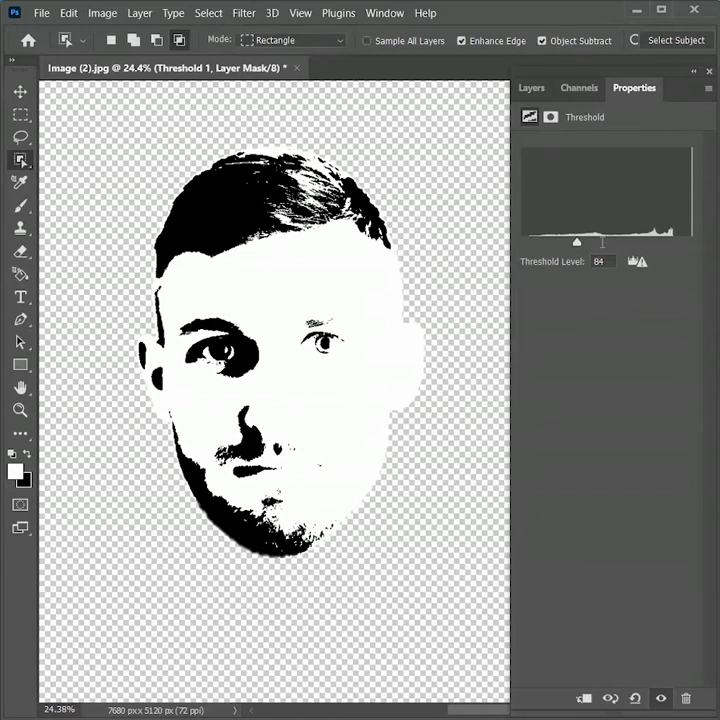
{"action": "left_click", "coordinate": [532, 90]}
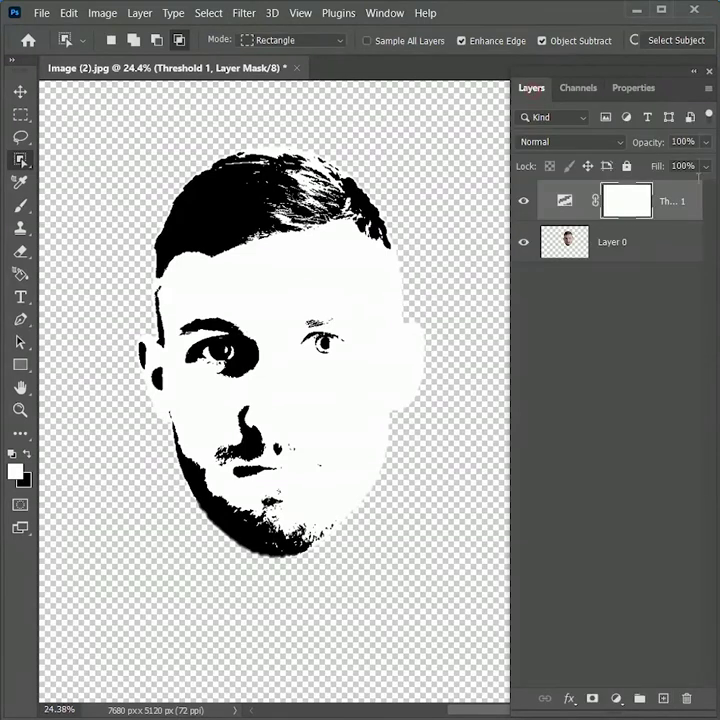
- Group the Threshold adjustment with the head layer and name the group Low Detail
{"action": "left_click", "coordinate": [643, 245]}
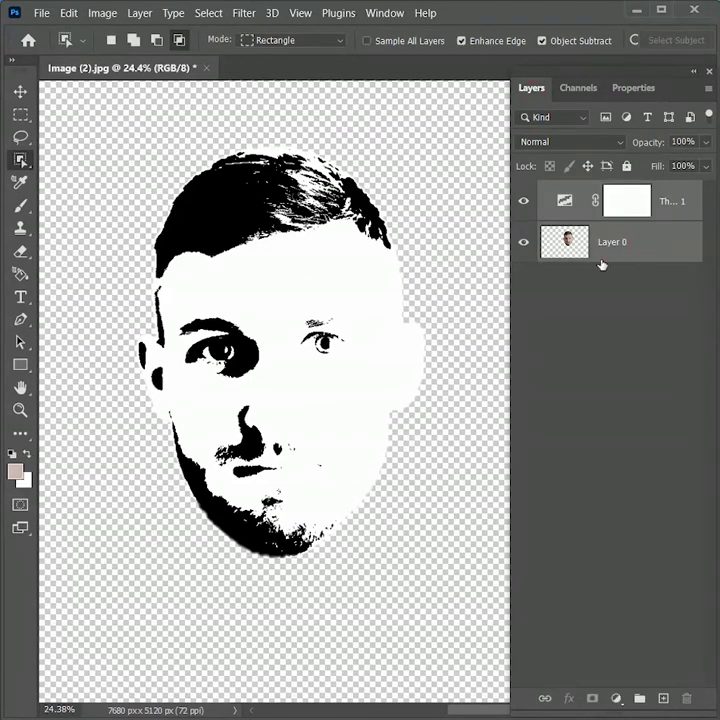
{"action": "left_click_drag", "start_coordinate": [615, 249], "coordinate": [639, 698]}
{"action": "double_click", "coordinate": [587, 191]}
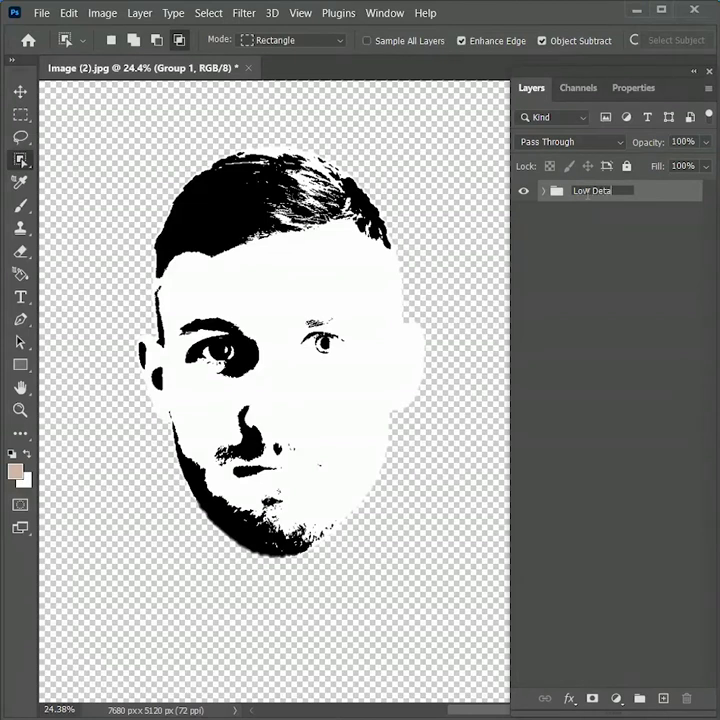
{"action": "key", "text": "Return"}
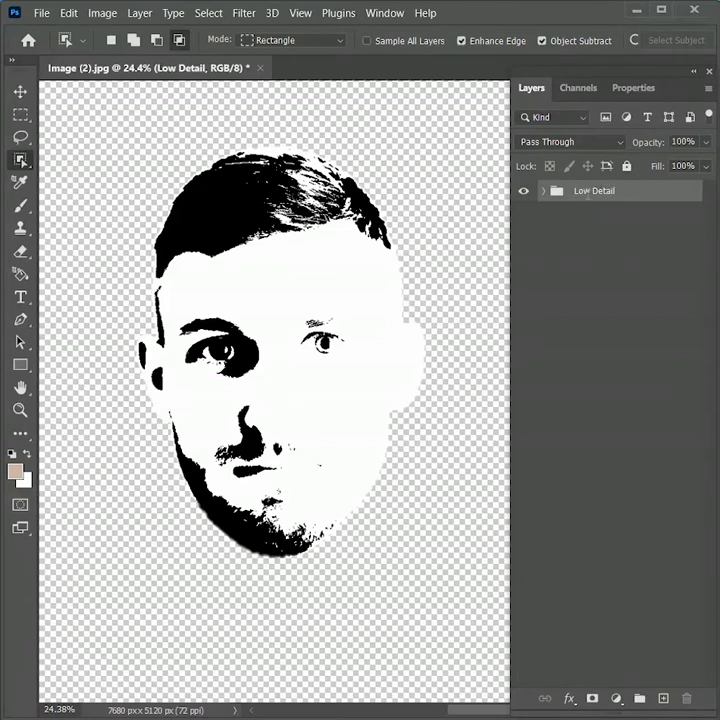
- Duplicate the Low Detail group and rename the copy Medium Detail
{"action": "left_click_drag", "start_coordinate": [584, 192], "coordinate": [663, 698]}
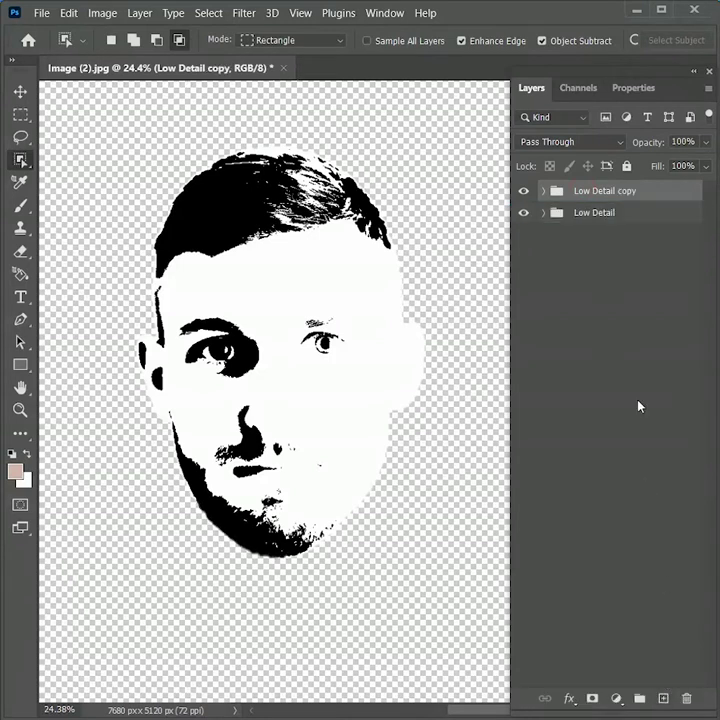
{"action": "double_click", "coordinate": [595, 193]}
{"action": "left_click_drag", "start_coordinate": [592, 191], "coordinate": [553, 191]}
{"action": "type", "text": "Medium Detail"}
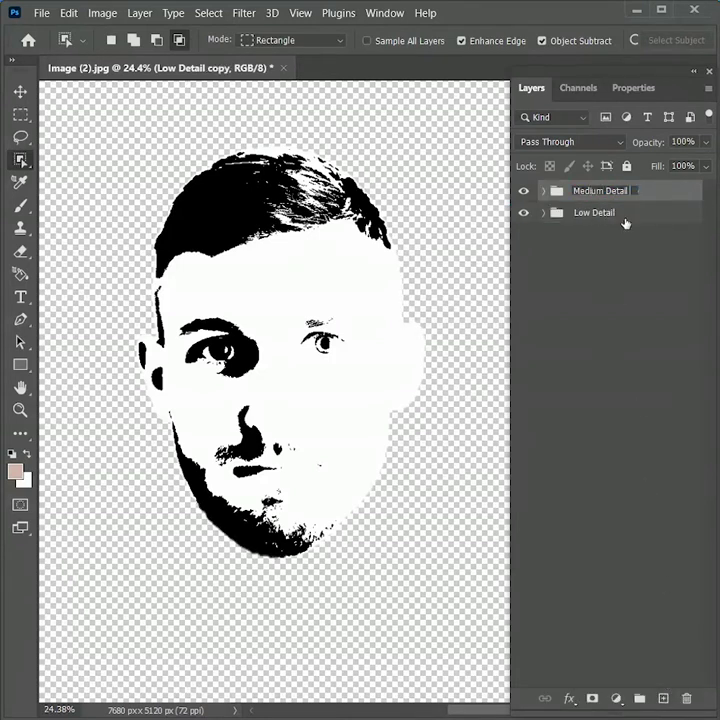
{"action": "key", "text": "Return"}
- Set the threshold level in the Medium Detail group to 115 and collapse the group
{"action": "left_click", "coordinate": [544, 191]}
{"action": "left_click", "coordinate": [588, 220]}
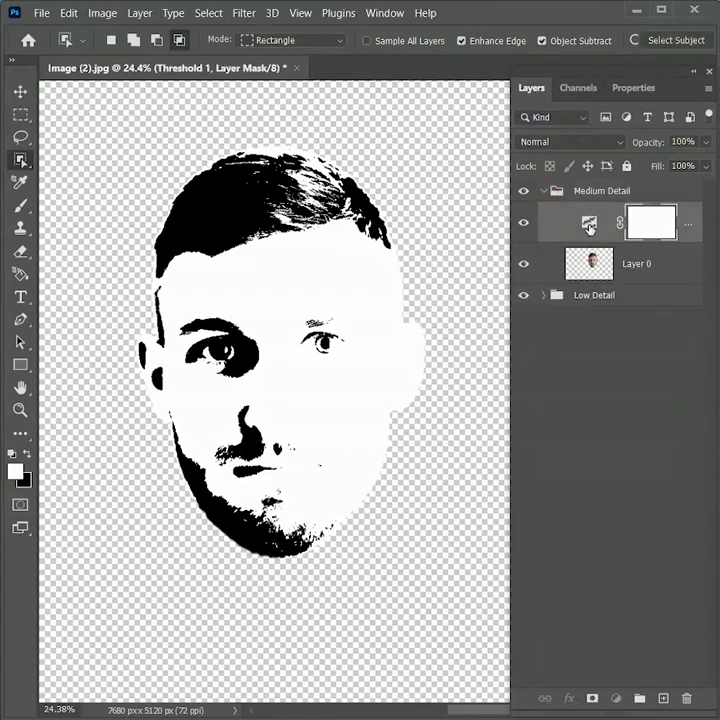
{"action": "double_click", "coordinate": [588, 219]}
{"action": "left_click_drag", "start_coordinate": [577, 241], "coordinate": [603, 254]}
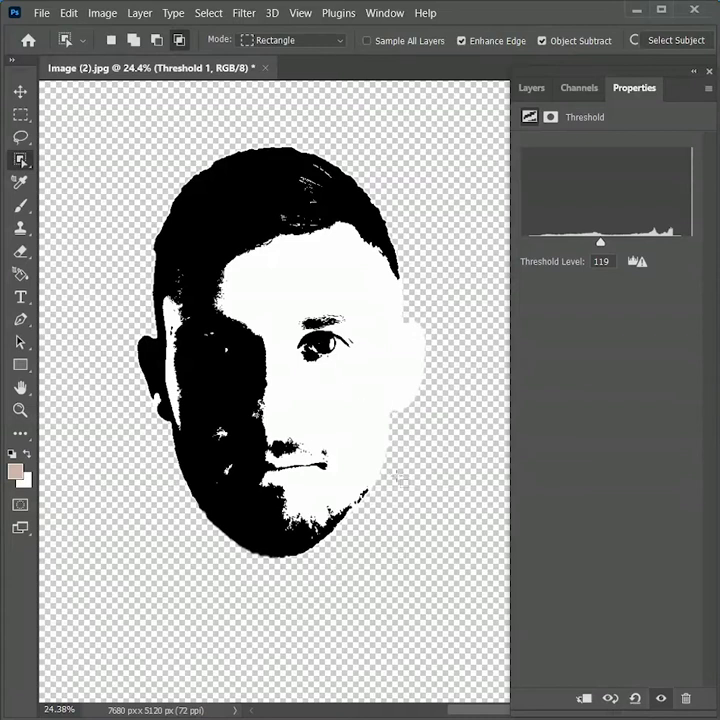
{"action": "left_click_drag", "start_coordinate": [603, 243], "coordinate": [599, 241]}
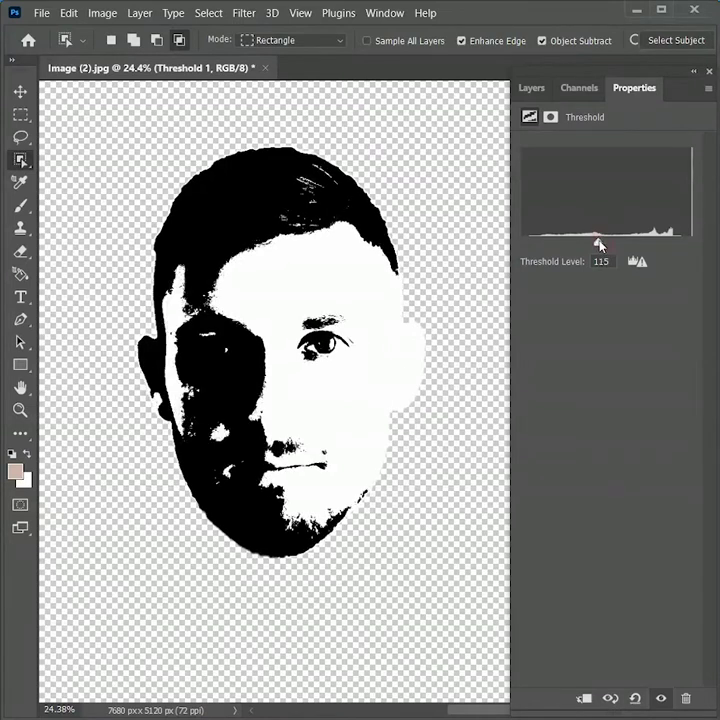
{"action": "left_click", "coordinate": [531, 88]}
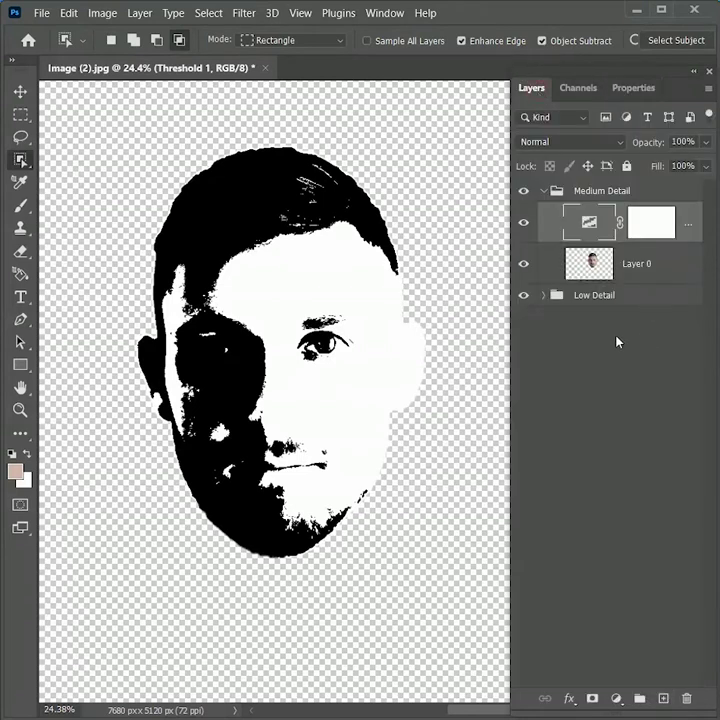
{"action": "left_click", "coordinate": [547, 191]}
- Duplicate the Medium Detail group and rename the copy High Detail
{"action": "left_click_drag", "start_coordinate": [609, 196], "coordinate": [665, 693]}
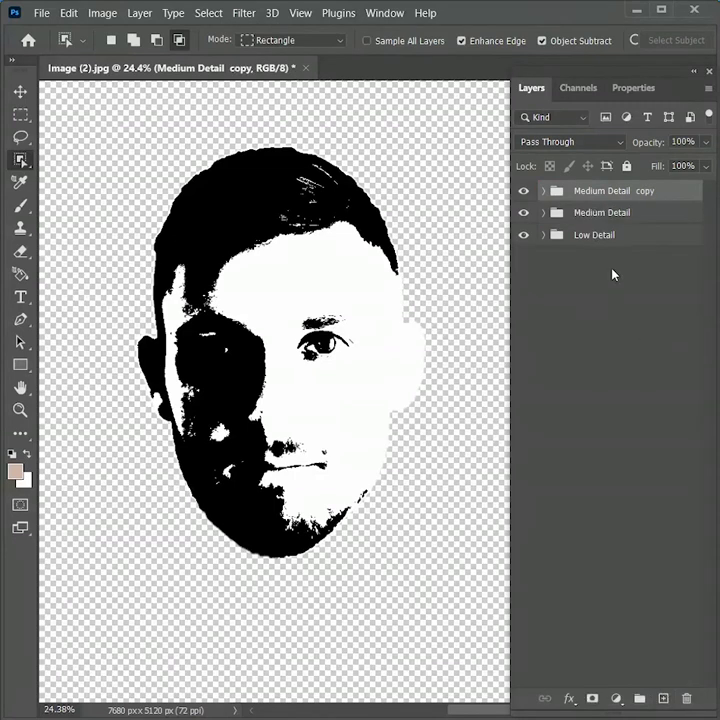
{"action": "double_click", "coordinate": [601, 192]}
{"action": "type", "text": "High"}
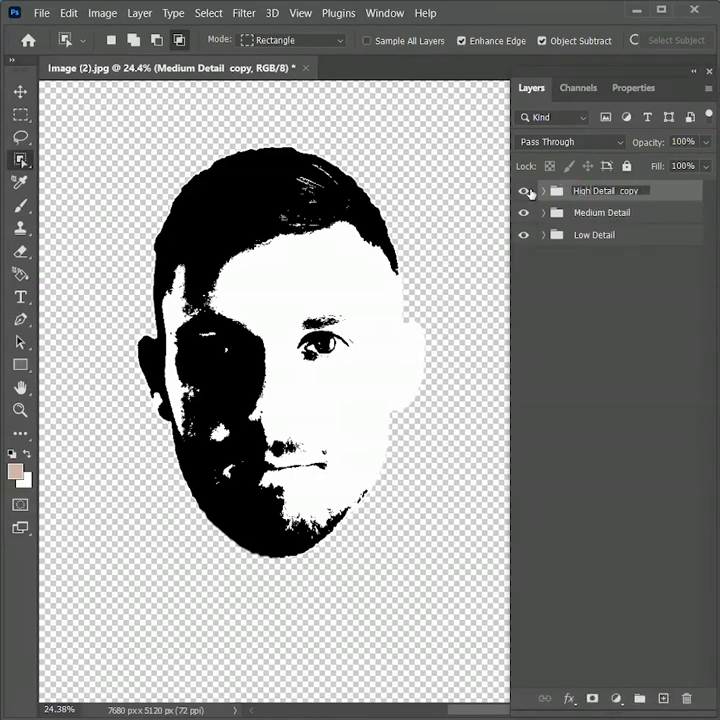
{"action": "key", "text": "BackSpace"}
{"action": "key", "text": "Return"}
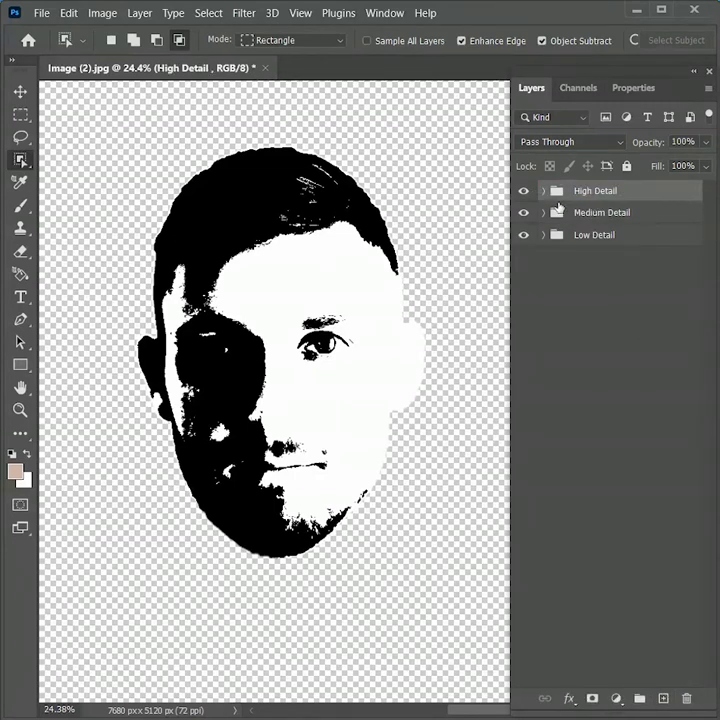
- Set the threshold level in the High Detail group to 151 and collapse the group
{"action": "left_click", "coordinate": [543, 191]}
{"action": "left_click", "coordinate": [583, 222]}
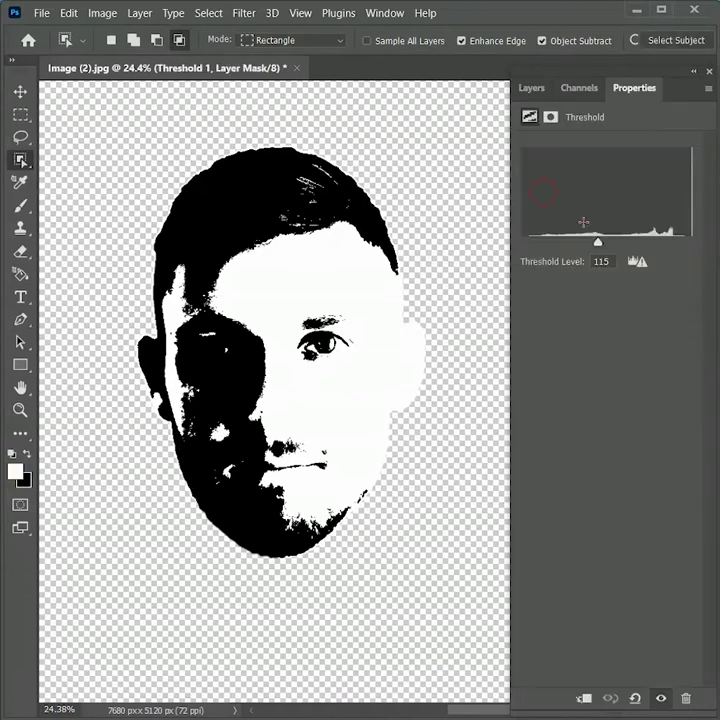
{"action": "left_click_drag", "start_coordinate": [599, 243], "coordinate": [631, 243]}
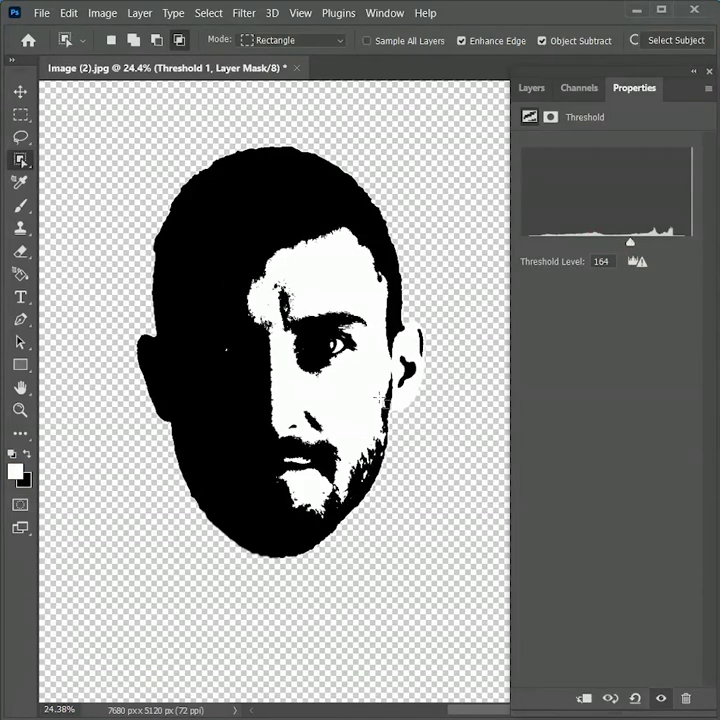
{"action": "left_click_drag", "start_coordinate": [632, 244], "coordinate": [622, 244]}
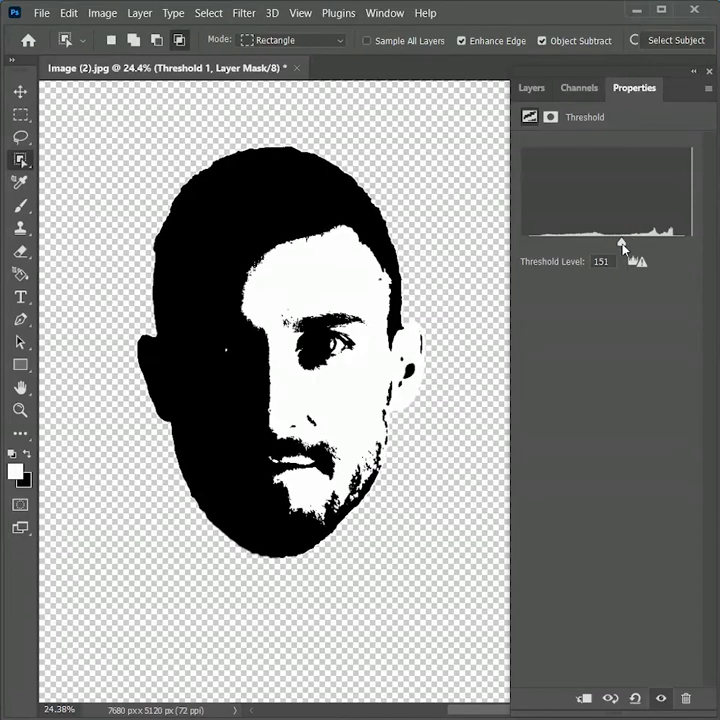
{"action": "left_click", "coordinate": [531, 88]}
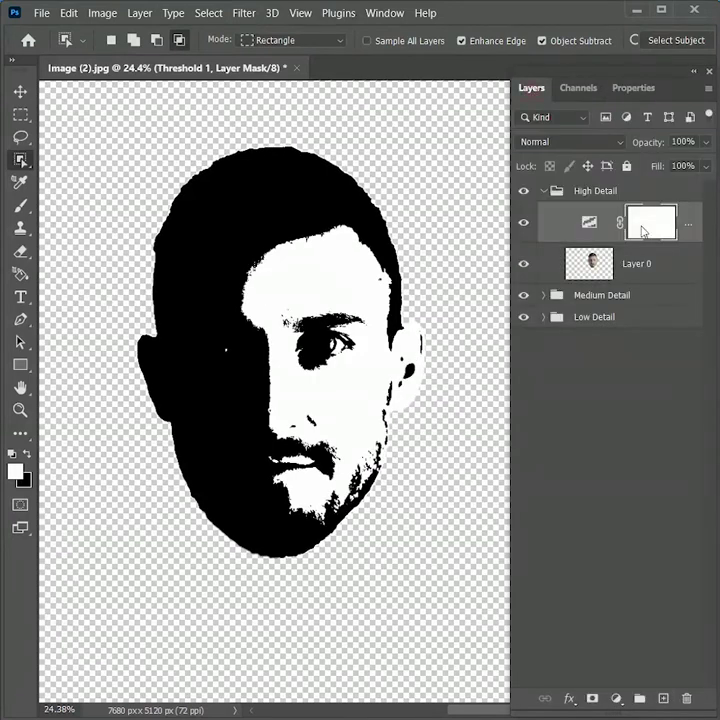
{"action": "left_click", "coordinate": [546, 191]}
- Duplicate the High Detail group and rename the copy Very high Detail
{"action": "left_click_drag", "start_coordinate": [585, 193], "coordinate": [667, 698]}
{"action": "double_click", "coordinate": [590, 193]}
{"action": "double_click", "coordinate": [583, 191]}
{"action": "type", "text": "Very high Detail copy"}
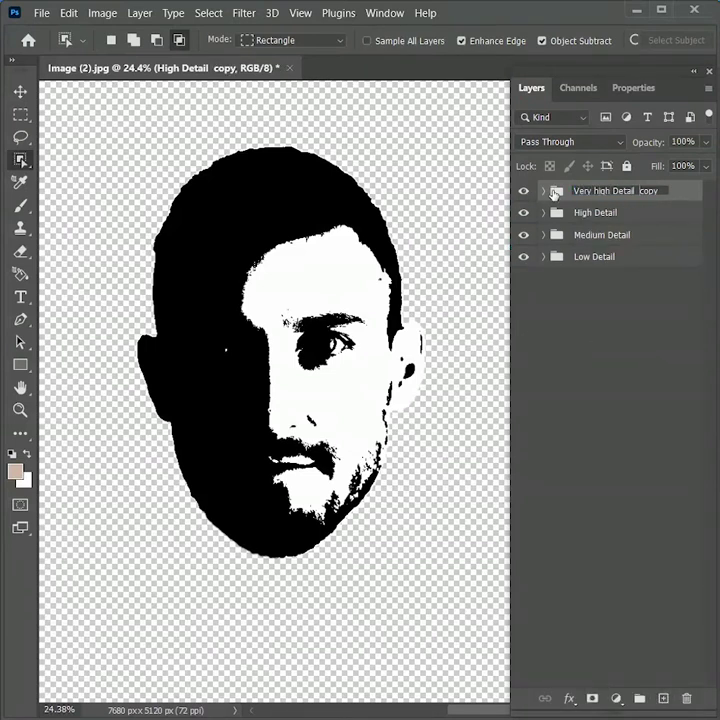
{"action": "key", "text": "End"}
{"action": "key", "text": "BackSpace"}
{"action": "key", "text": "BackSpace"}
{"action": "key", "text": "BackSpace"}
{"action": "key", "text": "BackSpace"}
{"action": "key", "text": "Return"}
- Set the threshold level in the Very high Detail group to 188 and collapse the group
{"action": "left_click", "coordinate": [543, 191]}
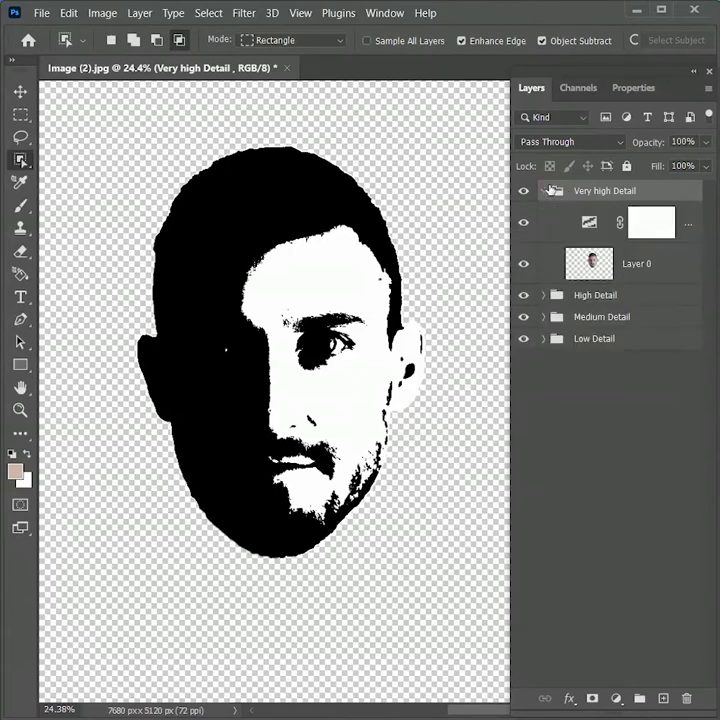
{"action": "double_click", "coordinate": [594, 223]}
{"action": "mouse_move", "coordinate": [606, 245]}
{"action": "left_mouse_down"}
{"action": "mouse_move", "coordinate": [659, 245]}
{"action": "mouse_move", "coordinate": [646, 245]}
{"action": "left_mouse_up"}
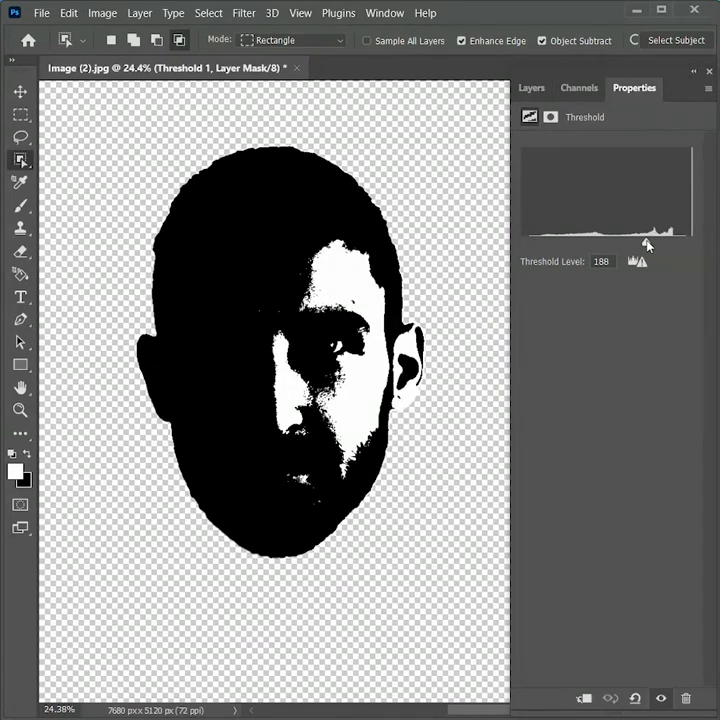
{"action": "left_click", "coordinate": [533, 88]}
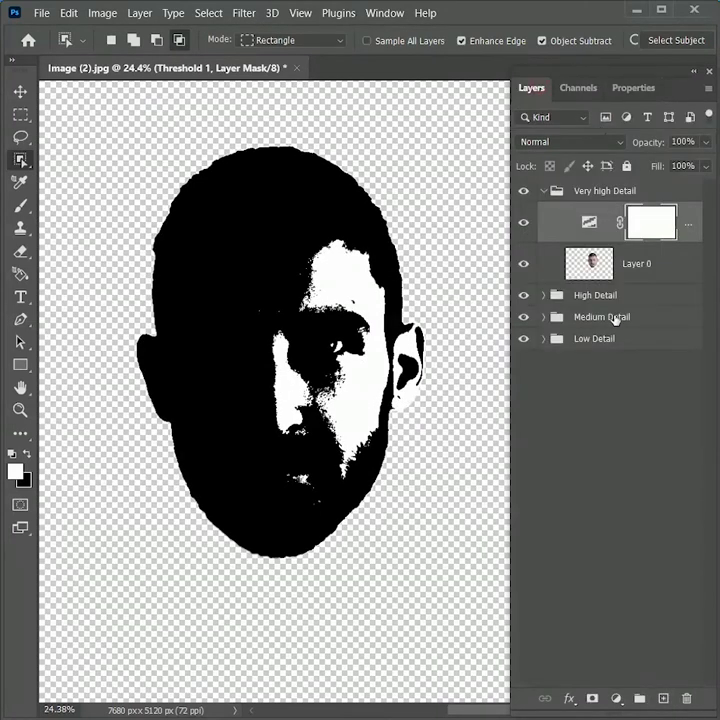
{"action": "left_click", "coordinate": [543, 191]}
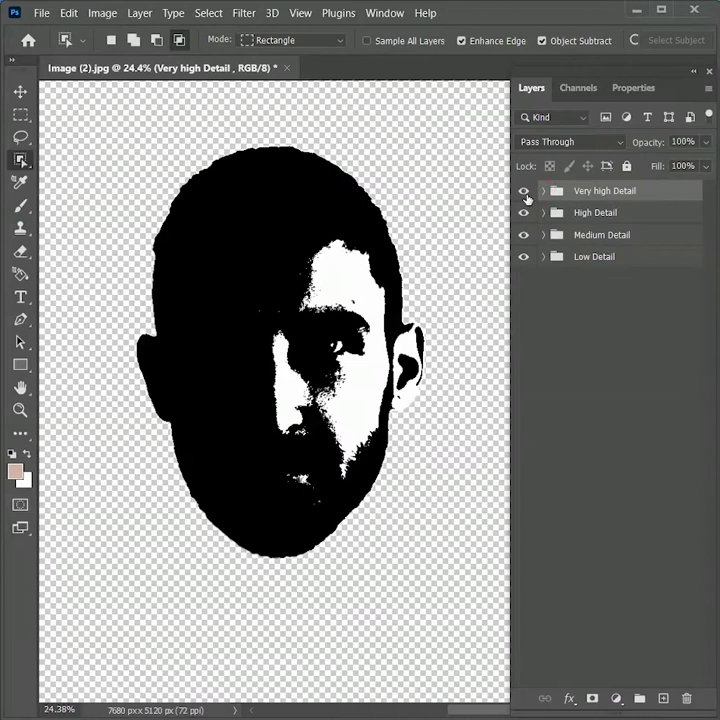
- Hide the Very high Detail, High Detail and Medium Detail groups so only Low Detail is shown
{"action": "left_click", "coordinate": [524, 191]}
{"action": "left_click", "coordinate": [522, 213]}
{"action": "left_click", "coordinate": [523, 235]}
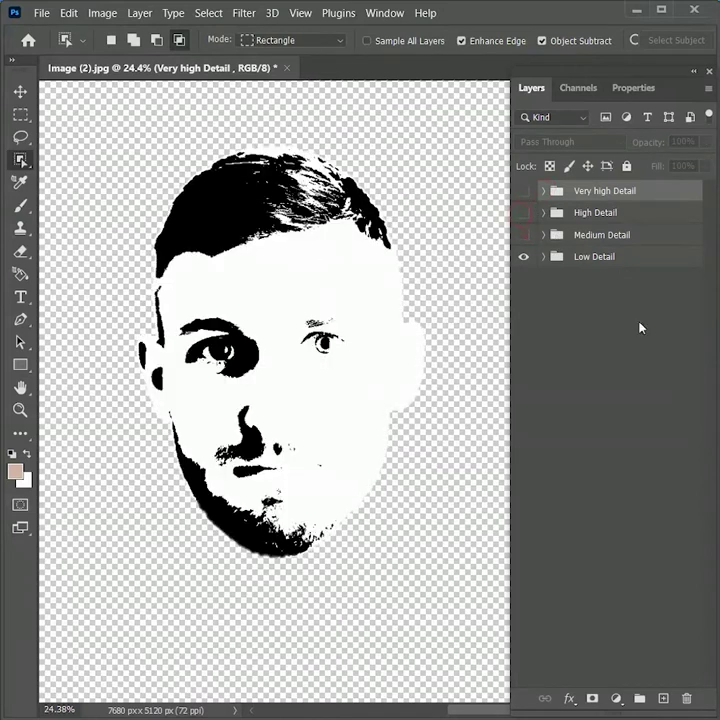
- Show the Medium Detail group again and give it a black layer mask that hides its contents
{"action": "left_click", "coordinate": [523, 235]}
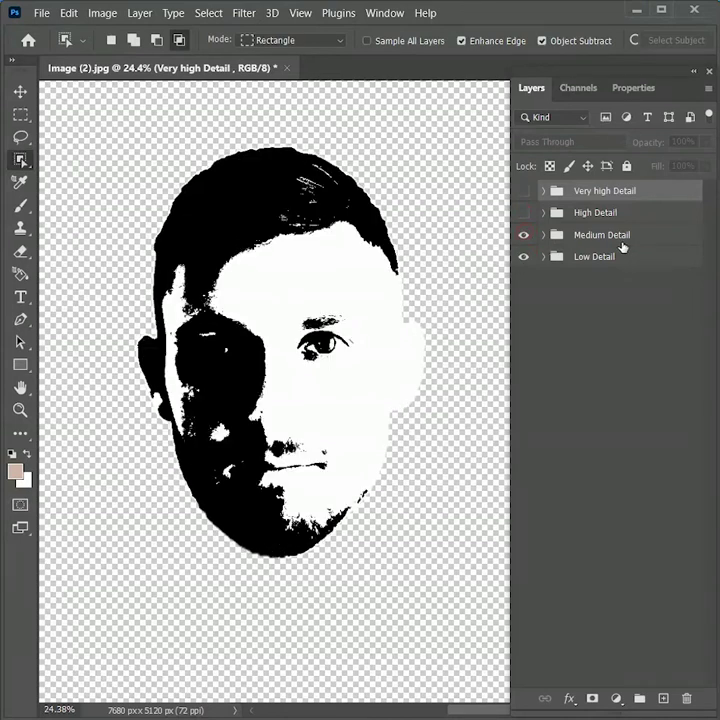
{"action": "left_click", "coordinate": [622, 240]}
{"action": "scroll", "coordinate": [321, 386], "scroll_direction": "up", "scroll_amount": 4}
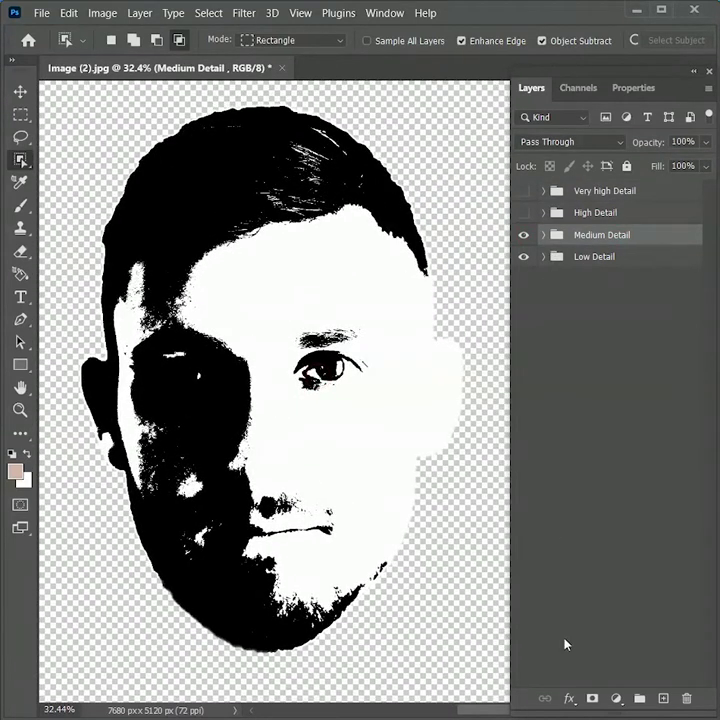
{"action": "left_click", "coordinate": [592, 699]}
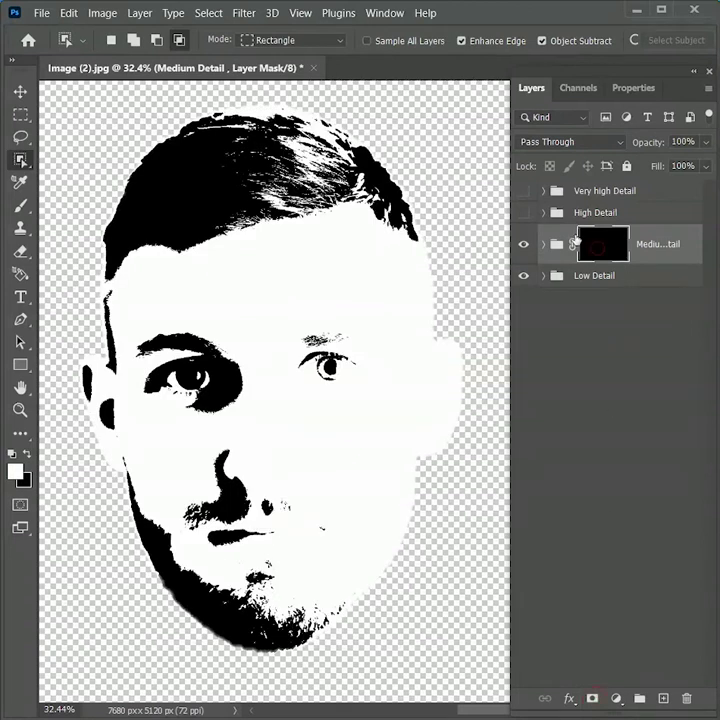
- Paint white on the Medium Detail mask to reveal the hair outline, face edges and the eye and brow on the lighter side, trimming excess with black
{"action": "left_click", "coordinate": [21, 208]}
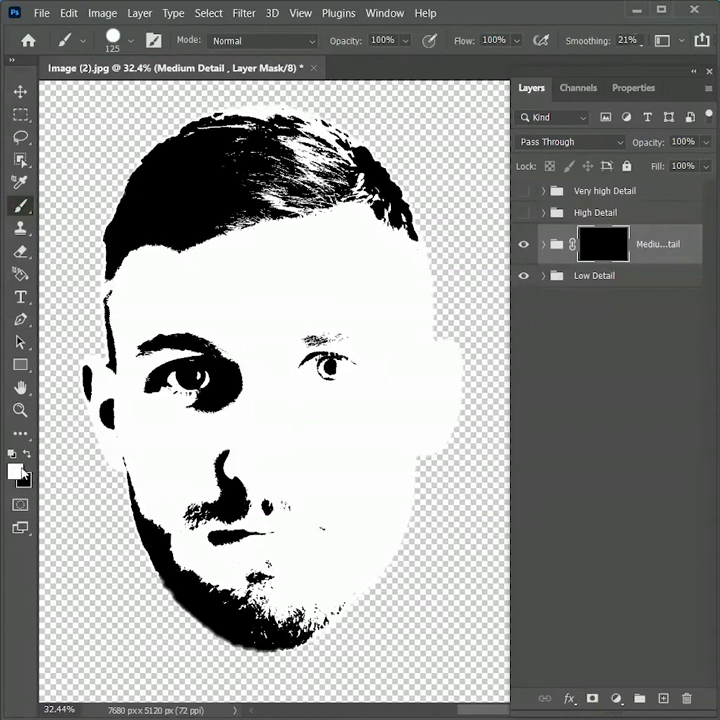
{"action": "mouse_move", "coordinate": [445, 315]}
{"action": "left_mouse_down"}
{"action": "mouse_move", "coordinate": [417, 237]}
{"action": "mouse_move", "coordinate": [233, 200]}
{"action": "mouse_move", "coordinate": [434, 228]}
{"action": "left_mouse_up"}
{"action": "key", "text": "x"}
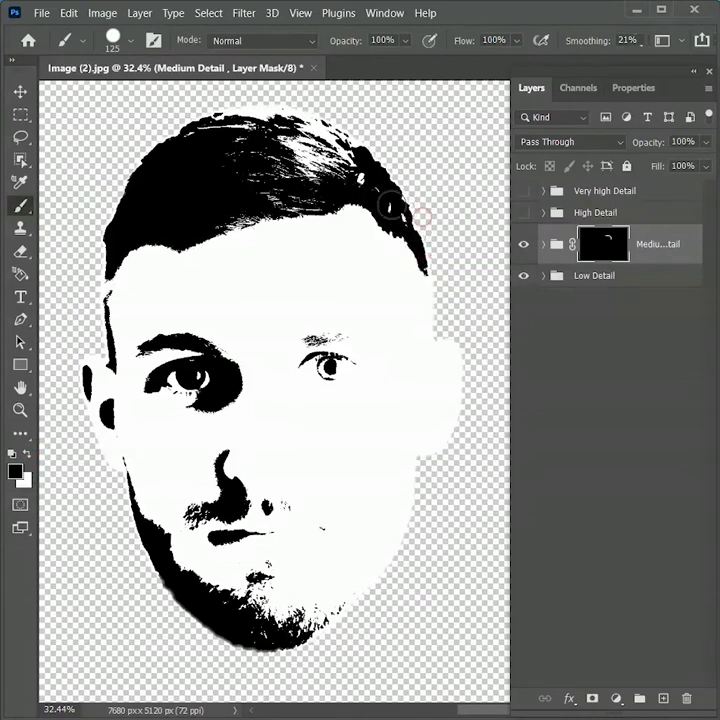
{"action": "key", "text": "x"}
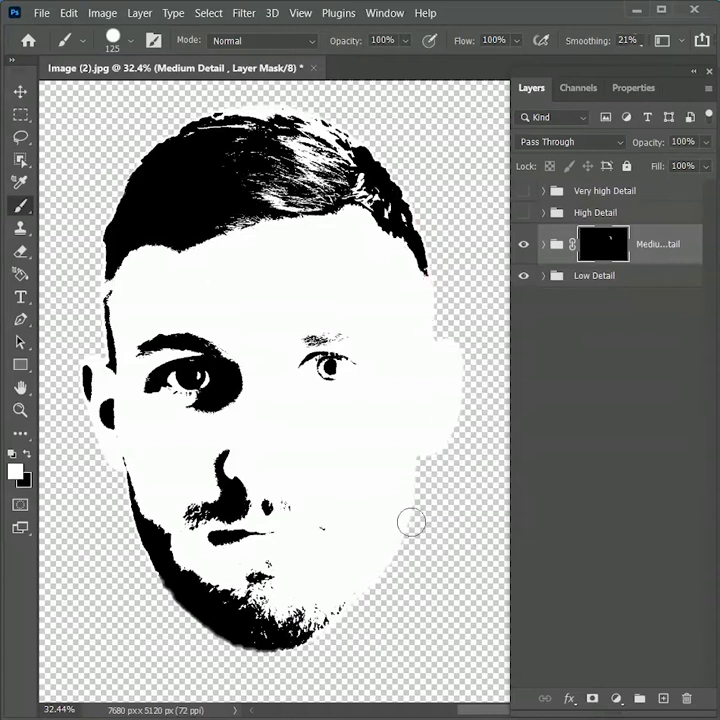
{"action": "mouse_move", "coordinate": [300, 378]}
{"action": "left_mouse_down"}
{"action": "mouse_move", "coordinate": [325, 352]}
{"action": "mouse_move", "coordinate": [380, 365]}
{"action": "left_mouse_up"}
{"action": "mouse_move", "coordinate": [244, 235]}
{"action": "left_mouse_down"}
{"action": "mouse_move", "coordinate": [116, 277]}
{"action": "mouse_move", "coordinate": [108, 320]}
{"action": "left_mouse_up"}
{"action": "mouse_move", "coordinate": [200, 112]}
{"action": "left_mouse_down"}
{"action": "mouse_move", "coordinate": [330, 112]}
{"action": "mouse_move", "coordinate": [228, 101]}
{"action": "left_mouse_up"}
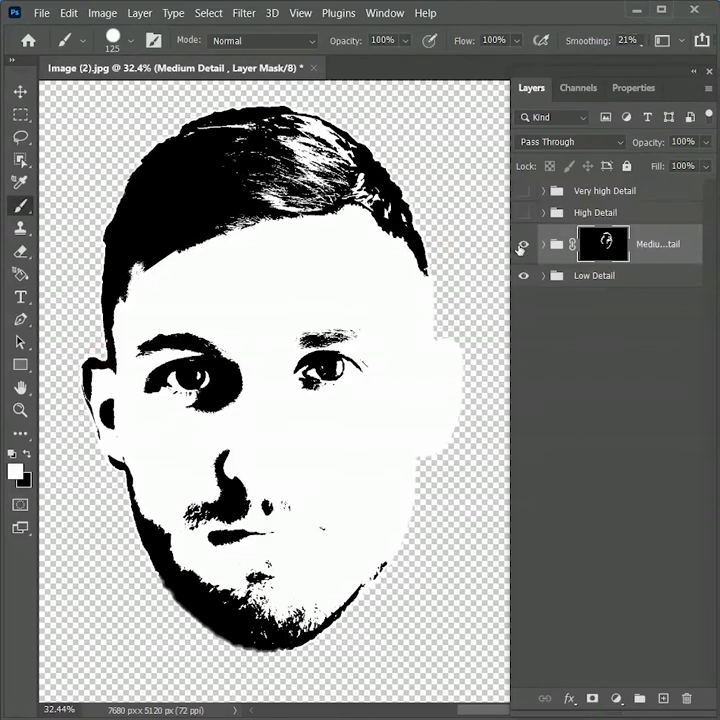
- Show the High Detail group and give it a black layer mask that hides its contents
{"action": "left_click", "coordinate": [523, 213]}
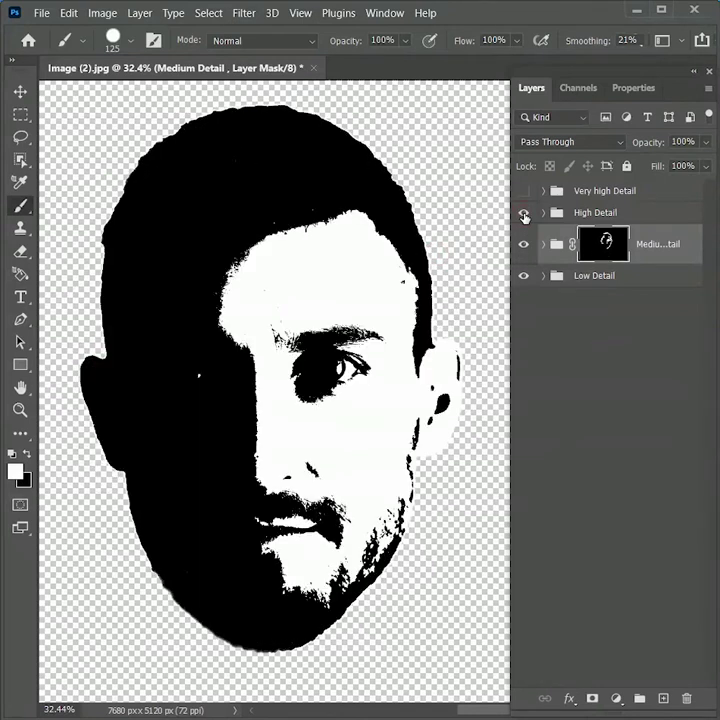
{"action": "left_click", "coordinate": [595, 211]}
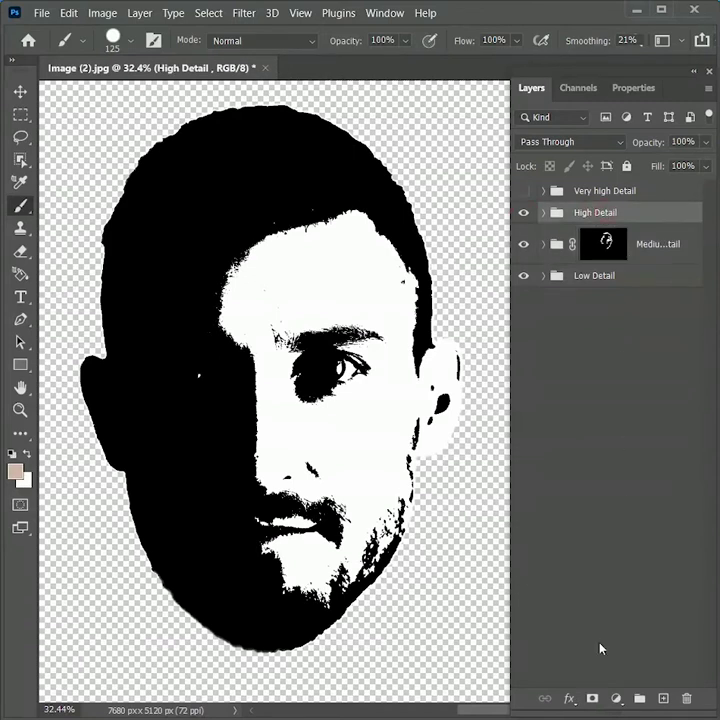
{"action": "left_click", "coordinate": [593, 700], "text": "alt"}
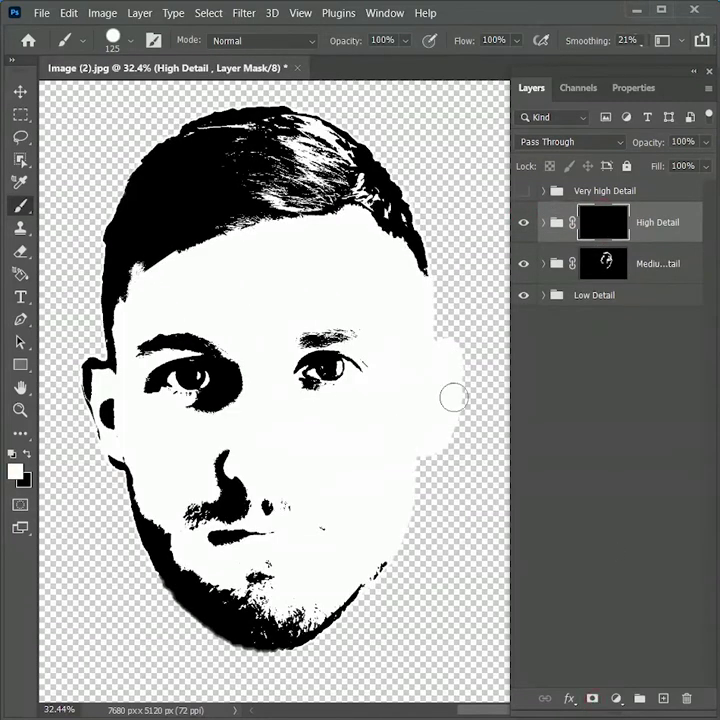
- Paint white on the High Detail mask to reveal the ear and jaw edges and the eyebrow and eye on the lighter side
{"action": "left_click_drag", "start_coordinate": [453, 395], "coordinate": [431, 455]}
{"action": "left_click_drag", "start_coordinate": [92, 468], "coordinate": [106, 457]}
{"action": "mouse_move", "coordinate": [310, 338]}
{"action": "left_mouse_down"}
{"action": "mouse_move", "coordinate": [377, 329]}
{"action": "mouse_move", "coordinate": [299, 333]}
{"action": "mouse_move", "coordinate": [366, 368]}
{"action": "mouse_move", "coordinate": [305, 370]}
{"action": "left_mouse_up"}
- Refine the lower lid of the eye on the lighter side on the High Detail mask with the brush reduced to 50 px
{"action": "scroll", "coordinate": [345, 367], "scroll_direction": "up", "scroll_amount": 7}
{"action": "key", "text": "["}
{"action": "key", "text": "["}
{"action": "key", "text": "["}
{"action": "key", "text": "["}
{"action": "key", "text": "["}
{"action": "key", "text": "["}
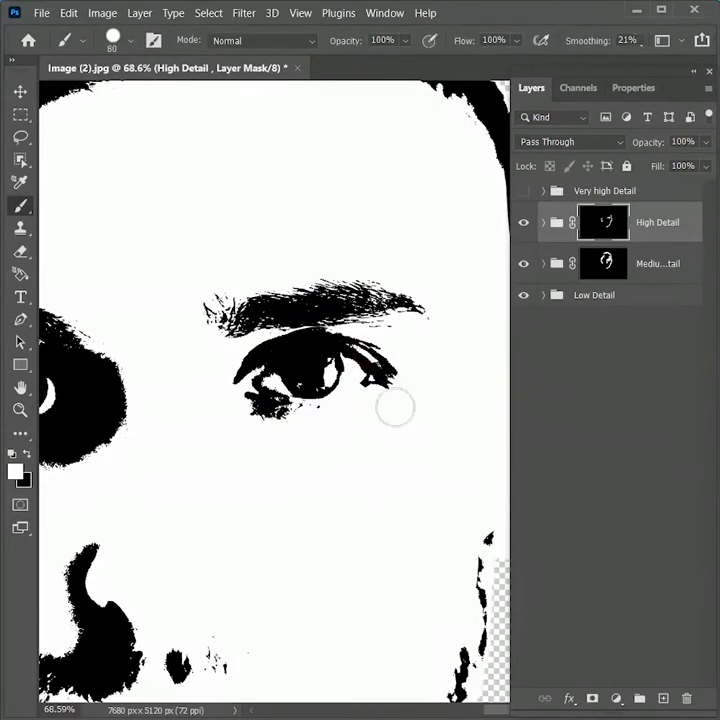
{"action": "left_click_drag", "start_coordinate": [350, 405], "coordinate": [243, 408]}
{"action": "key", "text": "z"}
{"action": "key", "text": "b"}
{"action": "key", "text": "x"}
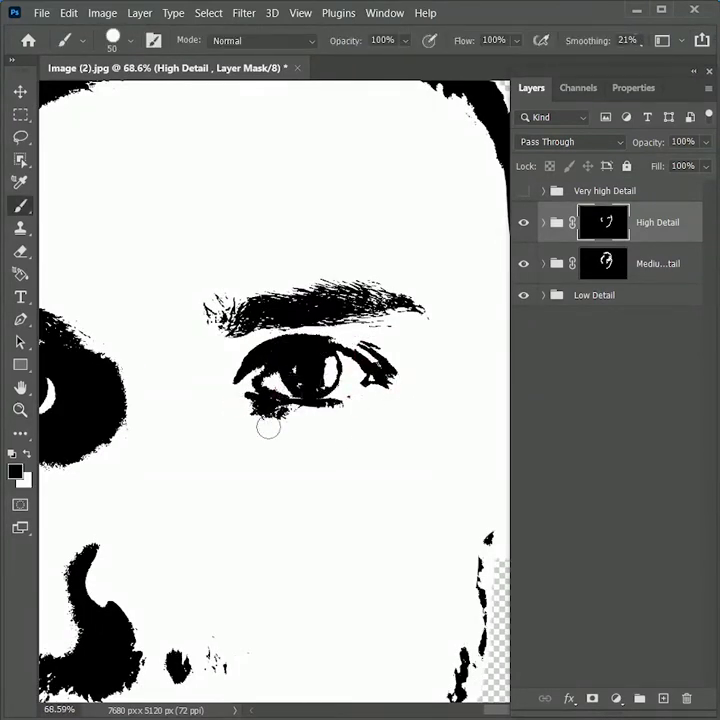
- Reveal the nose, moustache and mouth shading on the High Detail mask with a 150 px white brush
{"action": "scroll", "coordinate": [268, 426], "scroll_direction": "down", "scroll_amount": 3}
{"action": "key", "text": "bracketright"}
{"action": "key", "text": "bracketright"}
{"action": "key", "text": "bracketright"}
{"action": "key", "text": "bracketright"}
{"action": "key", "text": "bracketright"}
{"action": "key", "text": "bracketright"}
{"action": "key", "text": "bracketright"}
{"action": "key", "text": "x"}
{"action": "mouse_move", "coordinate": [253, 451]}
{"action": "left_mouse_down"}
{"action": "mouse_move", "coordinate": [210, 336]}
{"action": "mouse_move", "coordinate": [262, 474]}
{"action": "mouse_move", "coordinate": [292, 479]}
{"action": "mouse_move", "coordinate": [273, 551]}
{"action": "left_mouse_up"}
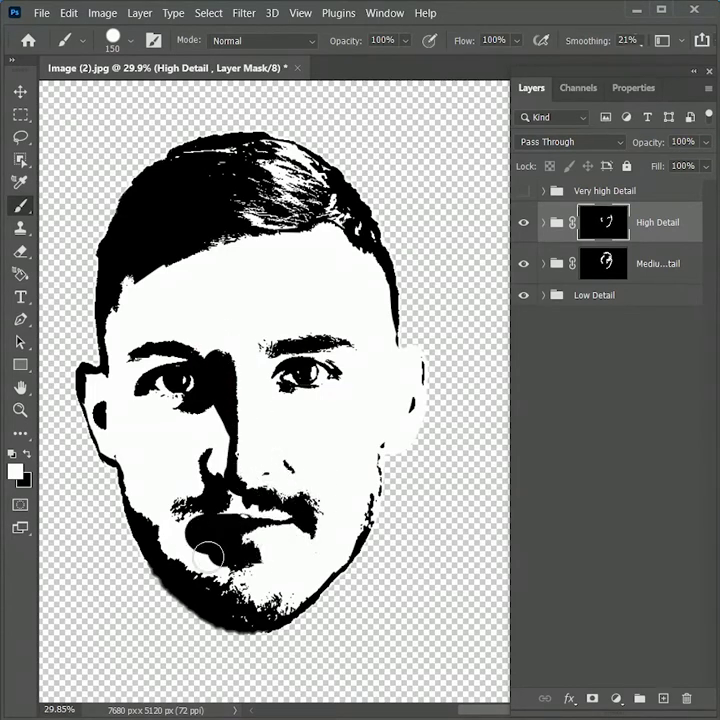
- Paint white on the Medium Detail mask along the nose to reveal its shadow line, and return to the High Detail mask
{"action": "scroll", "coordinate": [273, 520], "scroll_direction": "up", "scroll_amount": 1}
{"action": "key", "text": "alt+bracketleft"}
{"action": "mouse_move", "coordinate": [232, 350]}
{"action": "left_mouse_down"}
{"action": "mouse_move", "coordinate": [205, 420]}
{"action": "mouse_move", "coordinate": [220, 413]}
{"action": "mouse_move", "coordinate": [190, 405]}
{"action": "mouse_move", "coordinate": [205, 480]}
{"action": "left_mouse_up"}
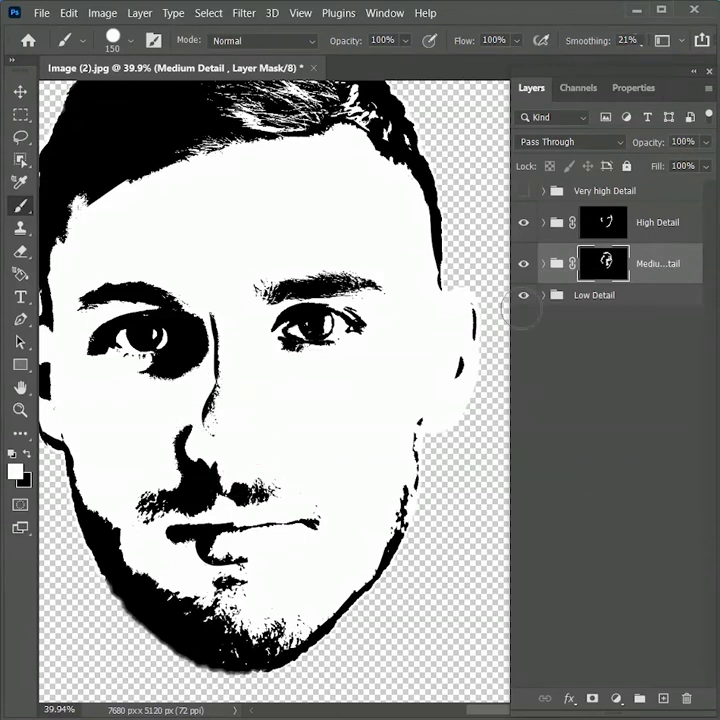
{"action": "key", "text": "alt+bracketright"}
{"action": "key", "text": "ctrl+minus"}
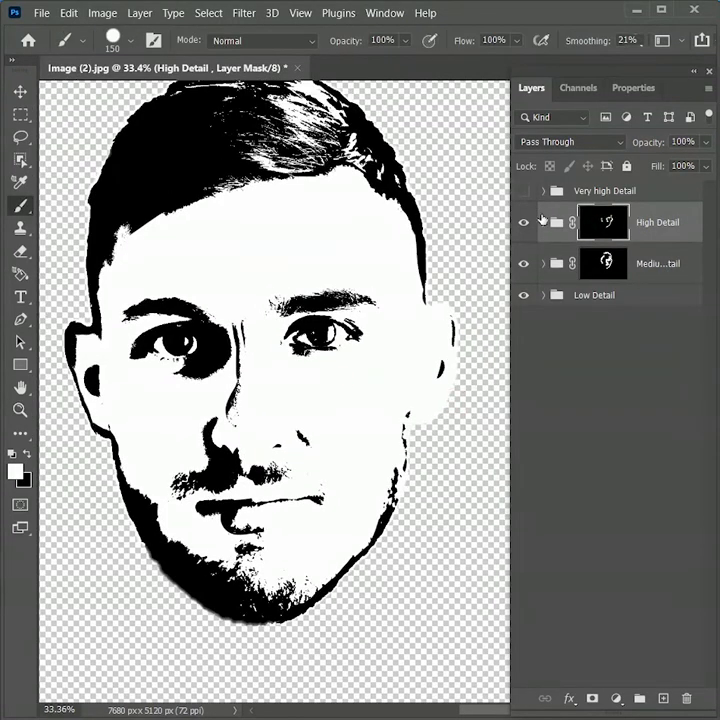
- Show the Very high Detail group and give it a black layer mask that hides its contents
{"action": "left_click", "coordinate": [521, 191]}
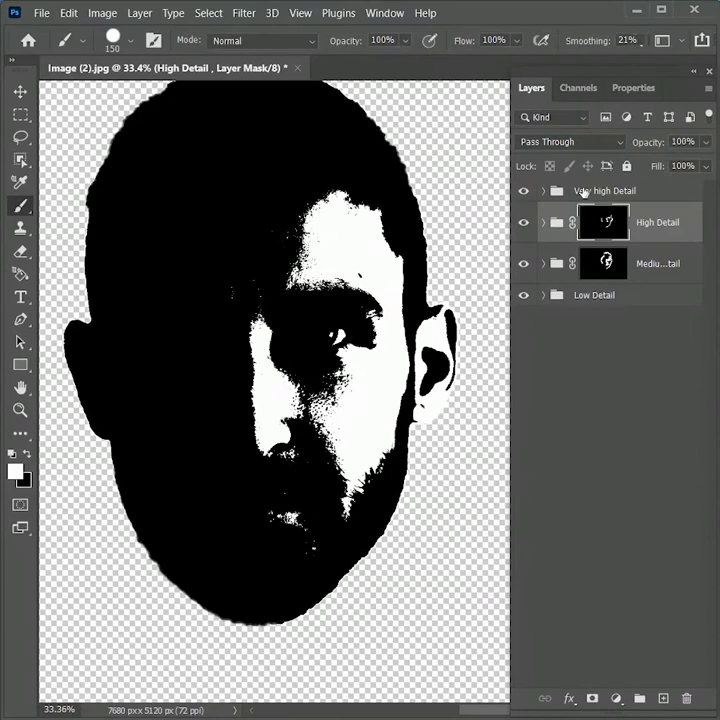
{"action": "left_click", "coordinate": [578, 191]}
{"action": "left_click", "coordinate": [592, 699], "text": "alt"}
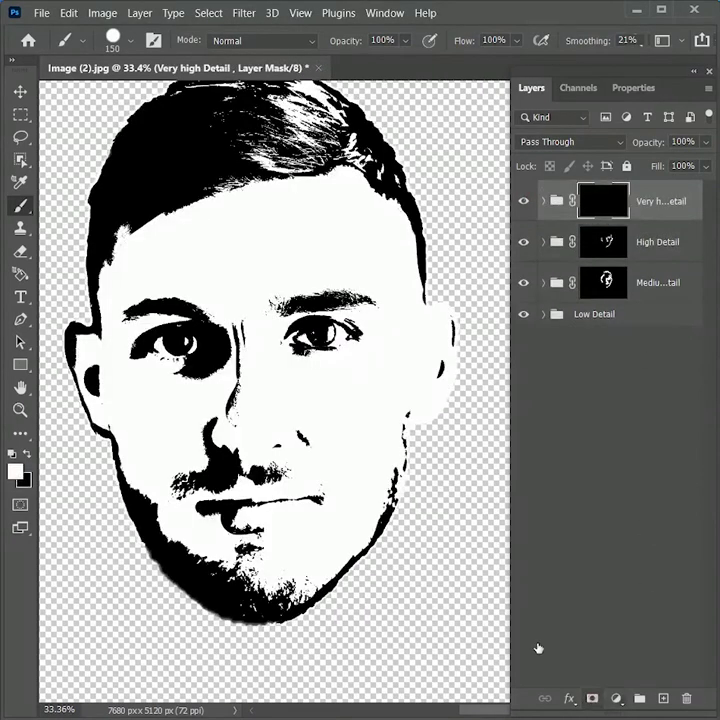
- Paint on the Very high Detail mask to reveal the outline of the jaw, ears and head, trimming excess with black
{"action": "scroll", "coordinate": [441, 301], "scroll_direction": "up", "scroll_amount": 3}
{"action": "left_click_drag", "start_coordinate": [368, 498], "coordinate": [424, 289]}
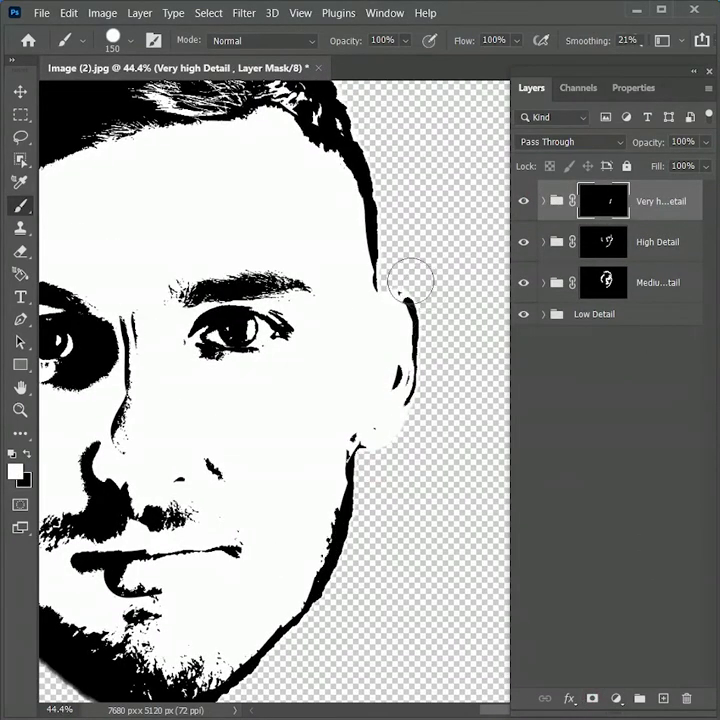
{"action": "left_click_drag", "start_coordinate": [322, 158], "coordinate": [368, 262]}
{"action": "scroll", "coordinate": [397, 360], "scroll_direction": "down", "scroll_amount": 3}
{"action": "left_click_drag", "start_coordinate": [371, 317], "coordinate": [262, 163]}
{"action": "left_click_drag", "start_coordinate": [108, 162], "coordinate": [171, 143]}
{"action": "left_click_drag", "start_coordinate": [104, 275], "coordinate": [124, 426]}
{"action": "mouse_move", "coordinate": [442, 473]}
{"action": "left_mouse_down"}
{"action": "mouse_move", "coordinate": [439, 386]}
{"action": "mouse_move", "coordinate": [472, 455]}
{"action": "left_mouse_up"}
{"action": "key", "text": "x"}
{"action": "mouse_move", "coordinate": [410, 501]}
{"action": "left_mouse_down"}
{"action": "mouse_move", "coordinate": [402, 600]}
{"action": "mouse_move", "coordinate": [410, 569]}
{"action": "left_mouse_up"}
- Trim stray areas around the nose and mouth on the Medium Detail mask with an 80 px black brush
{"action": "left_click", "coordinate": [603, 242]}
{"action": "key", "text": "x"}
{"action": "scroll", "coordinate": [292, 372], "scroll_direction": "down", "scroll_amount": 3}
{"action": "left_click", "coordinate": [646, 312]}
{"action": "left_click", "coordinate": [603, 242]}
{"action": "left_click", "coordinate": [603, 282]}
{"action": "scroll", "coordinate": [160, 438], "scroll_direction": "up", "scroll_amount": 5}
{"action": "key", "text": "ctrl+z"}
{"action": "key", "text": "["}
{"action": "key", "text": "["}
{"action": "key", "text": "["}
{"action": "key", "text": "["}
{"action": "mouse_move", "coordinate": [204, 458]}
{"action": "left_mouse_down"}
{"action": "mouse_move", "coordinate": [185, 500]}
{"action": "mouse_move", "coordinate": [222, 530]}
{"action": "left_mouse_up"}
{"action": "key", "text": "ctrl+z"}
{"action": "key", "text": "x"}
{"action": "left_click_drag", "start_coordinate": [208, 420], "coordinate": [150, 420]}
{"action": "left_click_drag", "start_coordinate": [307, 508], "coordinate": [330, 508]}
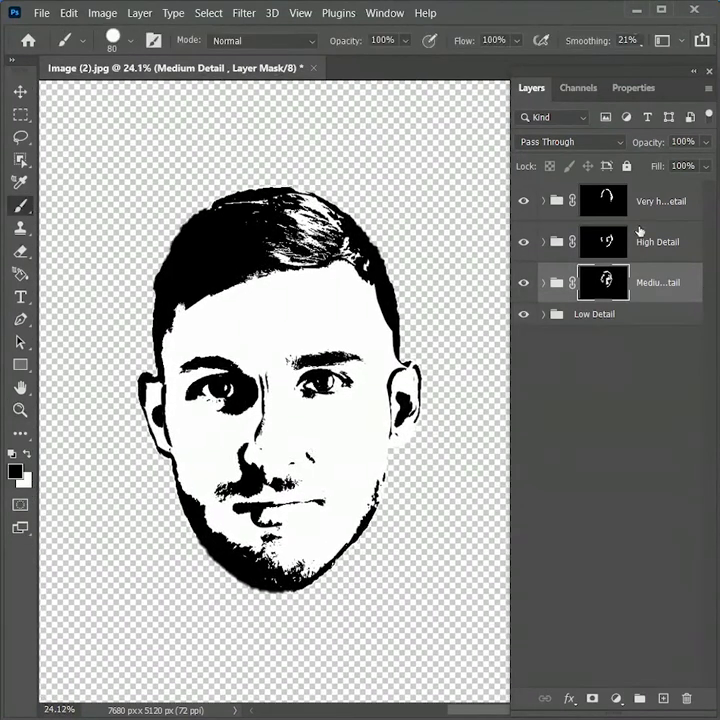
- Stamp all visible artwork into a new top layer and group the four detail groups as Face details
{"action": "left_click", "coordinate": [675, 201]}
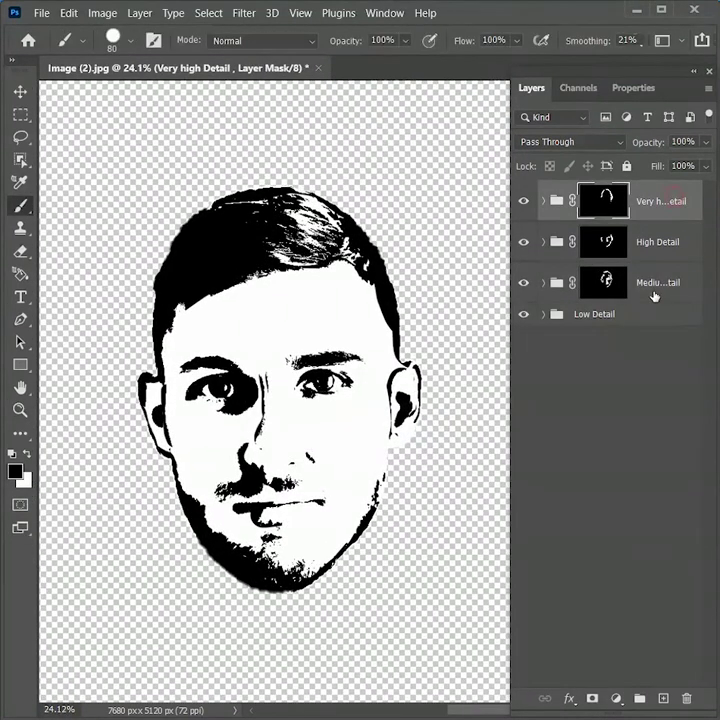
{"action": "key", "text": "ctrl+shift+alt+e"}
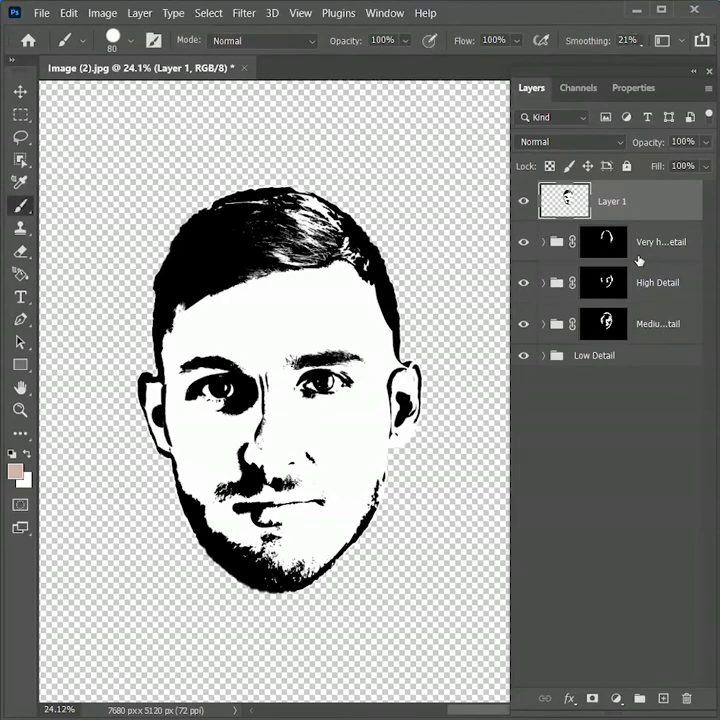
{"action": "left_click", "coordinate": [627, 361]}
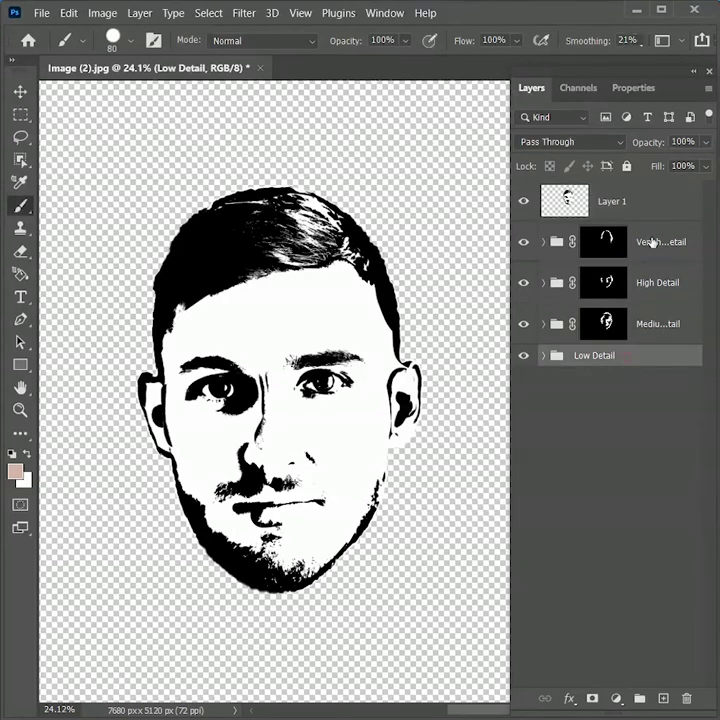
{"action": "left_click", "coordinate": [652, 241], "text": "shift"}
{"action": "key", "text": "ctrl+g"}
{"action": "double_click", "coordinate": [587, 233]}
{"action": "type", "text": "Face d"}
{"action": "key", "text": "Return"}
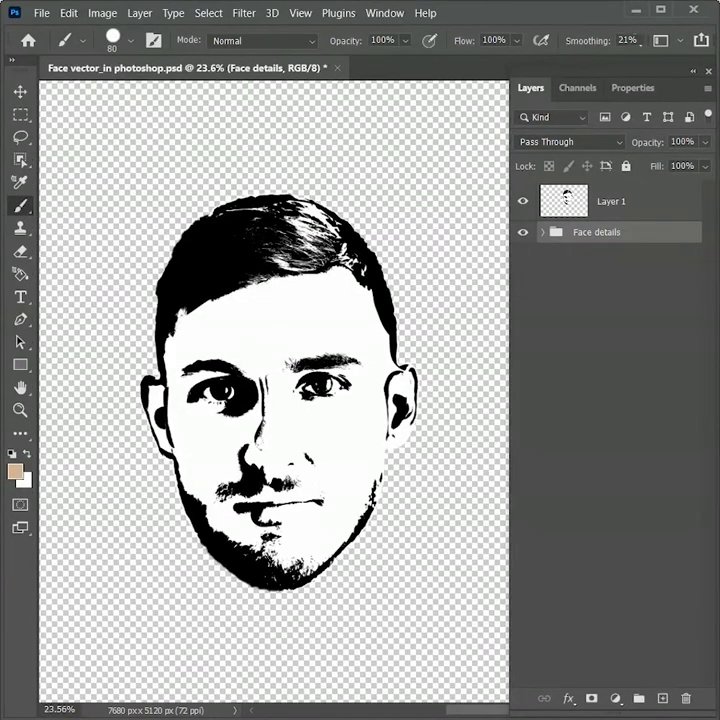
- Apply the Oil Paint filter to Layer 1 with Stylization 10.0, Cleanliness 10.0, Scale 0.1, Bristle Detail 0.0 and Lighting off
{"action": "left_click", "coordinate": [621, 205]}
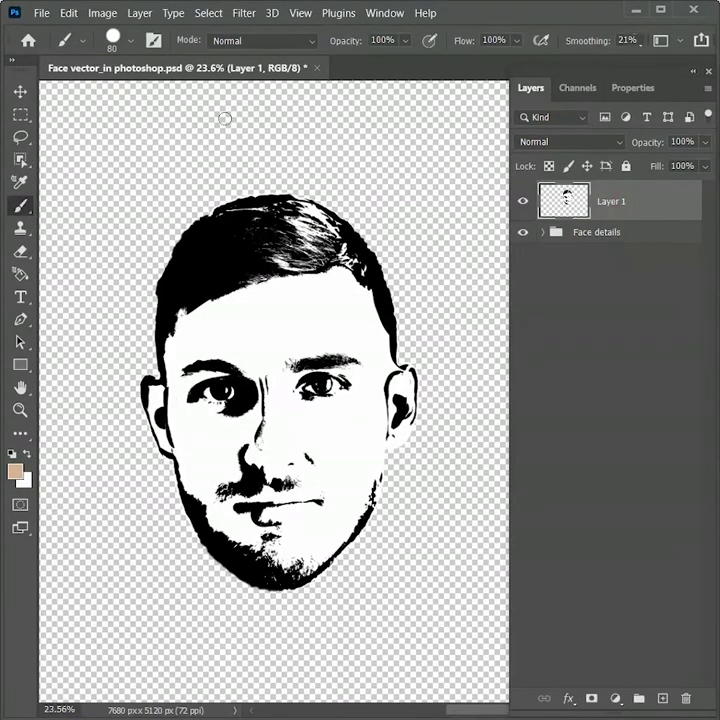
{"action": "left_click", "coordinate": [246, 13]}
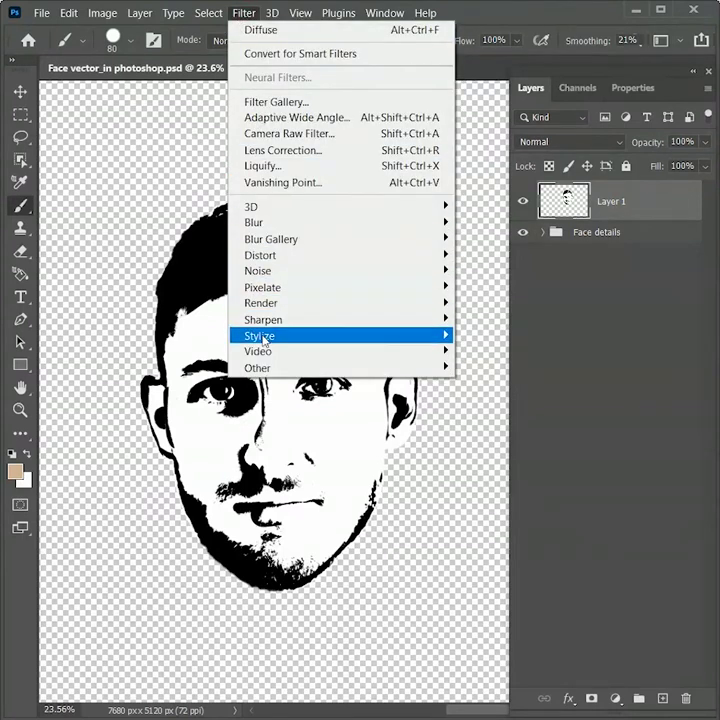
{"action": "mouse_move", "coordinate": [291, 334]}
{"action": "left_click", "coordinate": [510, 401]}
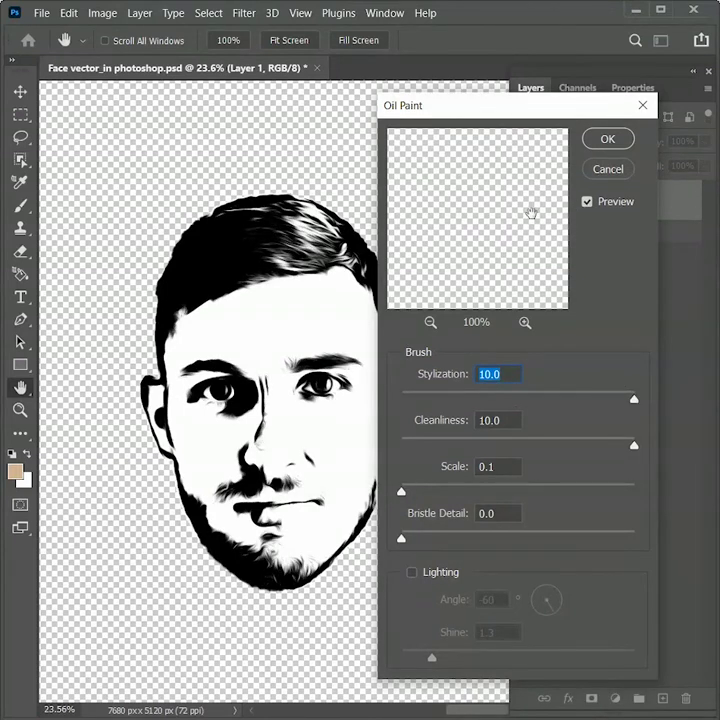
{"action": "left_click", "coordinate": [343, 264]}
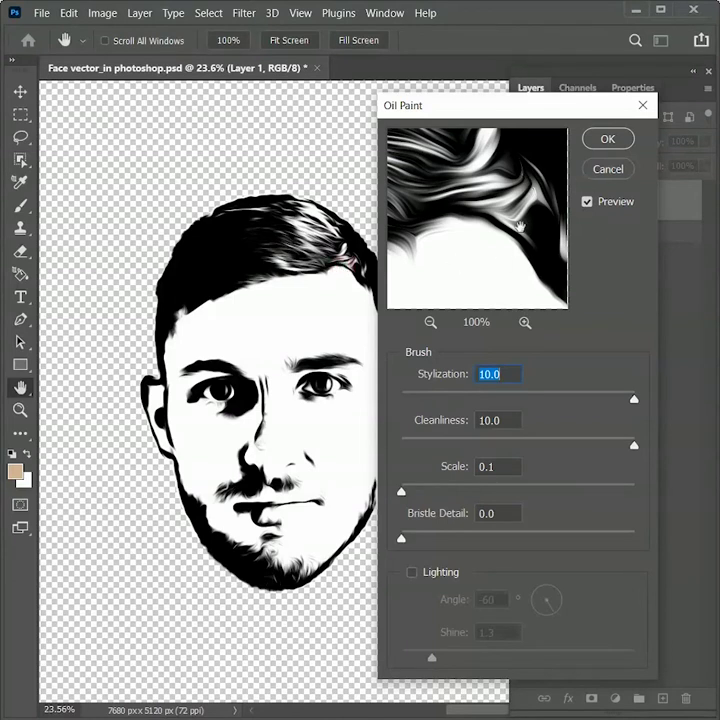
{"action": "left_click", "coordinate": [588, 203]}
{"action": "left_click", "coordinate": [588, 203]}
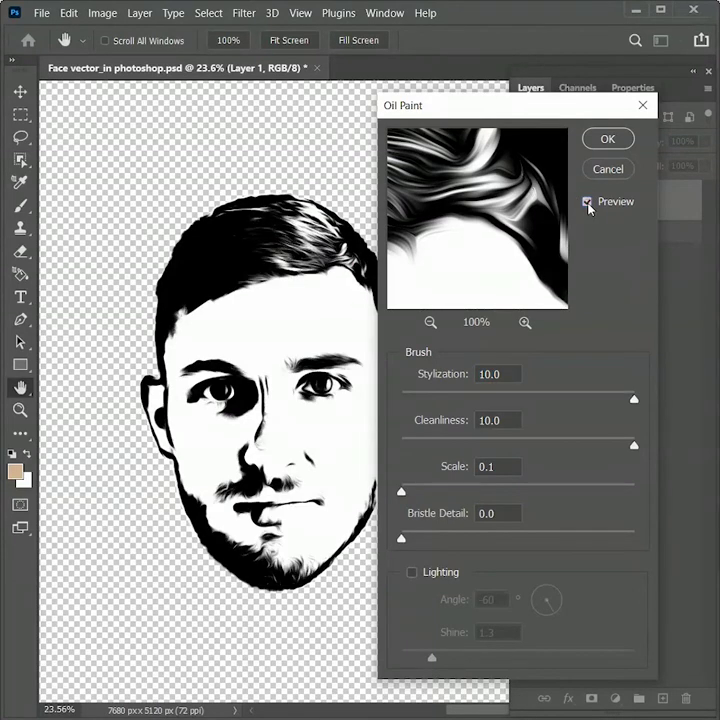
{"action": "left_click", "coordinate": [608, 141]}
{"action": "key", "text": "b"}
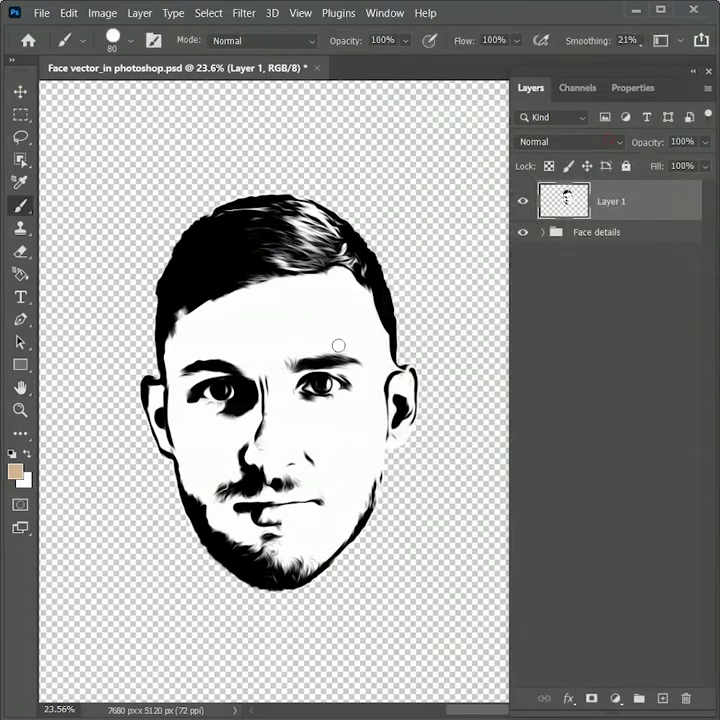
- Select the white face areas of Layer 1 with Color Range at fuzziness 200, delete them, and hide the Face details group
{"action": "left_click", "coordinate": [210, 13]}
{"action": "left_click", "coordinate": [249, 174]}
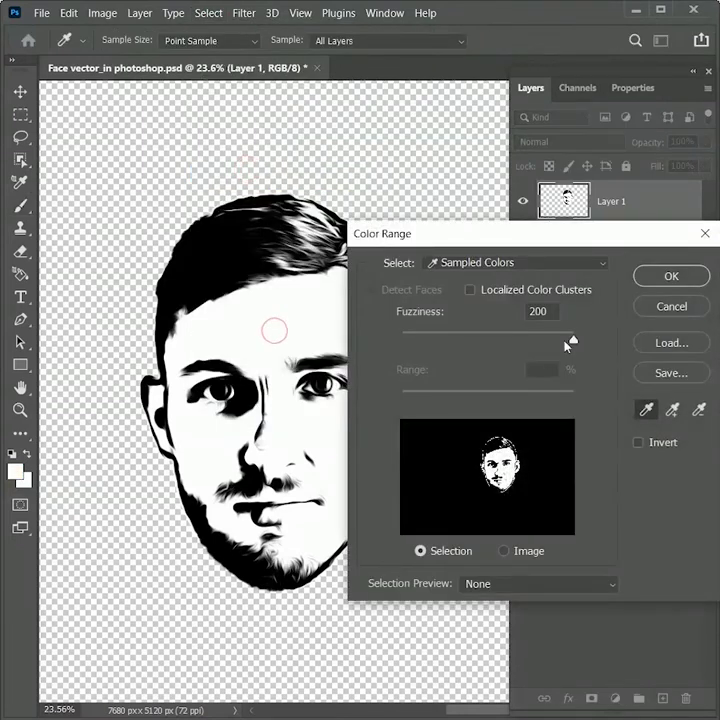
{"action": "left_click", "coordinate": [672, 280]}
{"action": "key", "text": "b"}
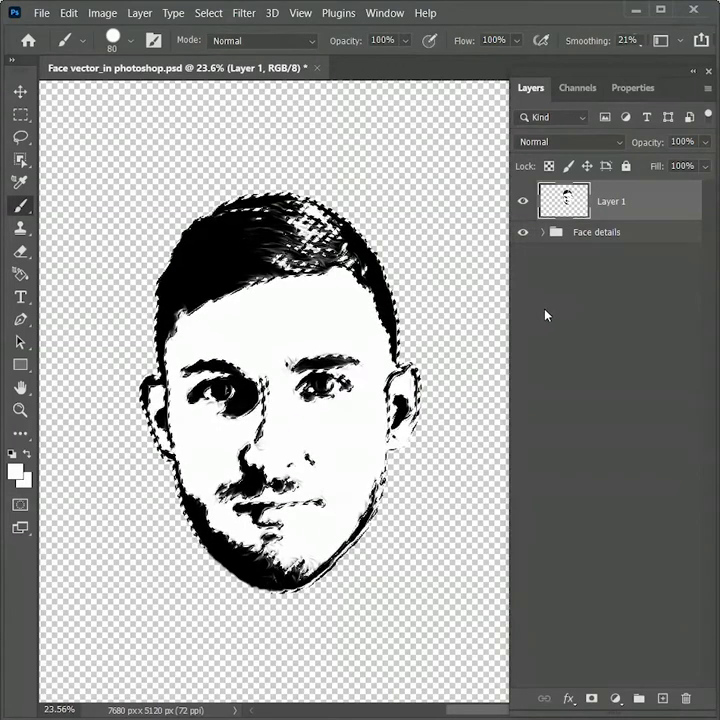
{"action": "left_click", "coordinate": [522, 233]}
{"action": "key", "text": "ctrl+d"}
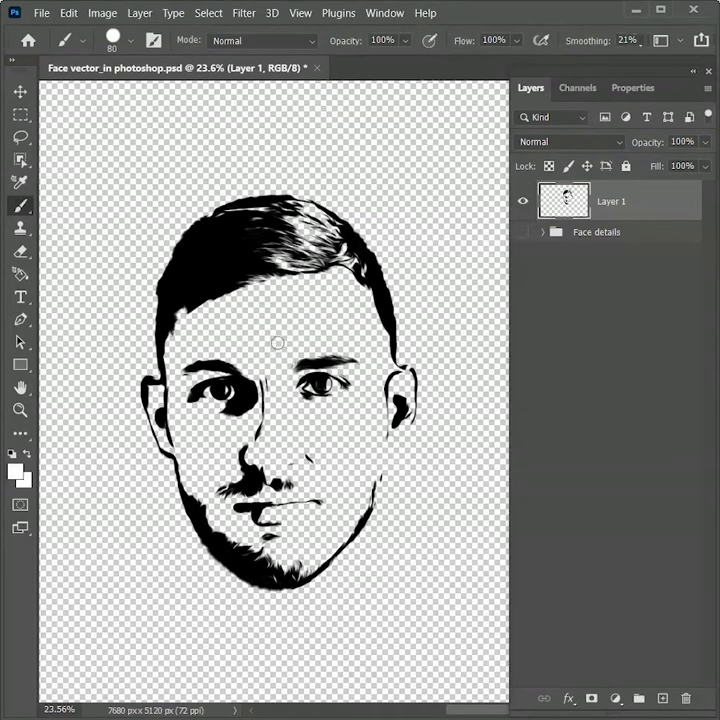
- Load the remaining black pixels of Layer 1 as a selection and make a work path with a 1.0 pixel tolerance
{"action": "right_click", "coordinate": [575, 202]}
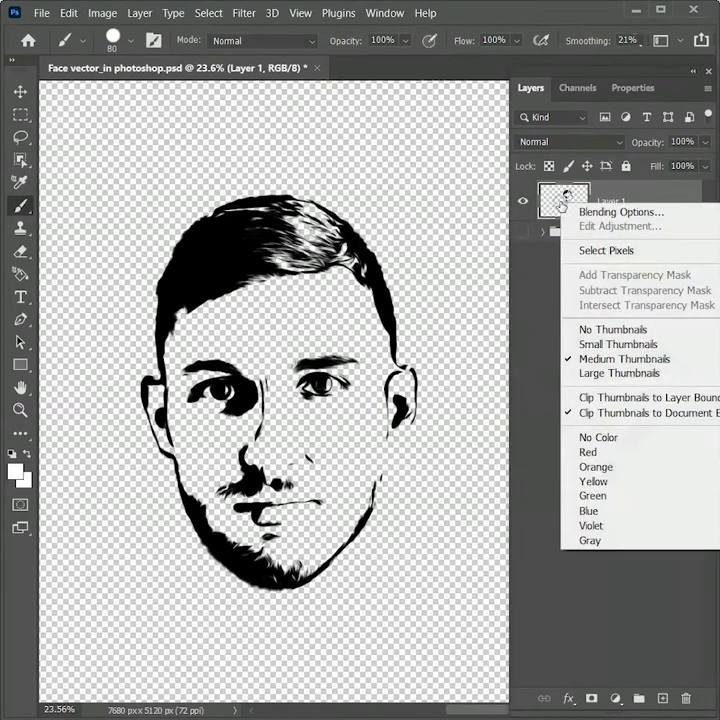
{"action": "left_click", "coordinate": [590, 251]}
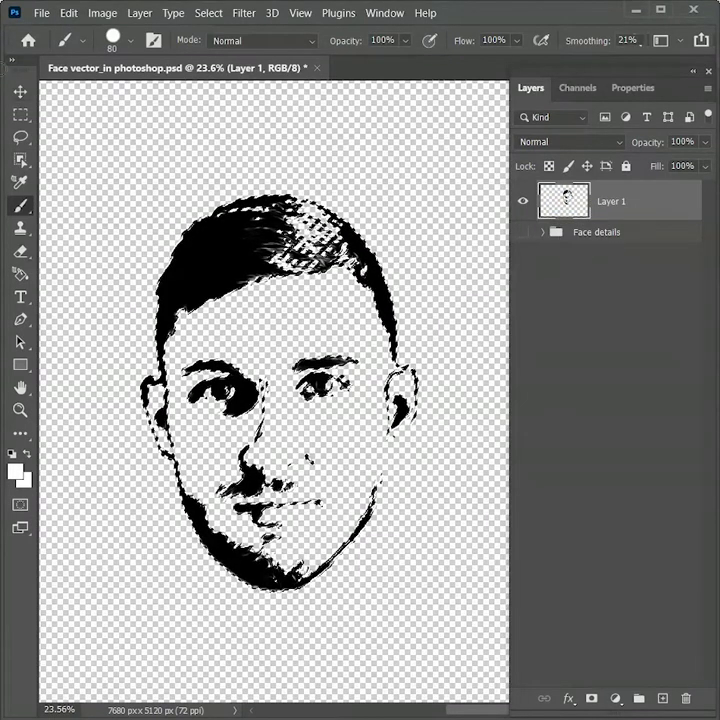
{"action": "left_click", "coordinate": [24, 116]}
{"action": "right_click", "coordinate": [235, 308]}
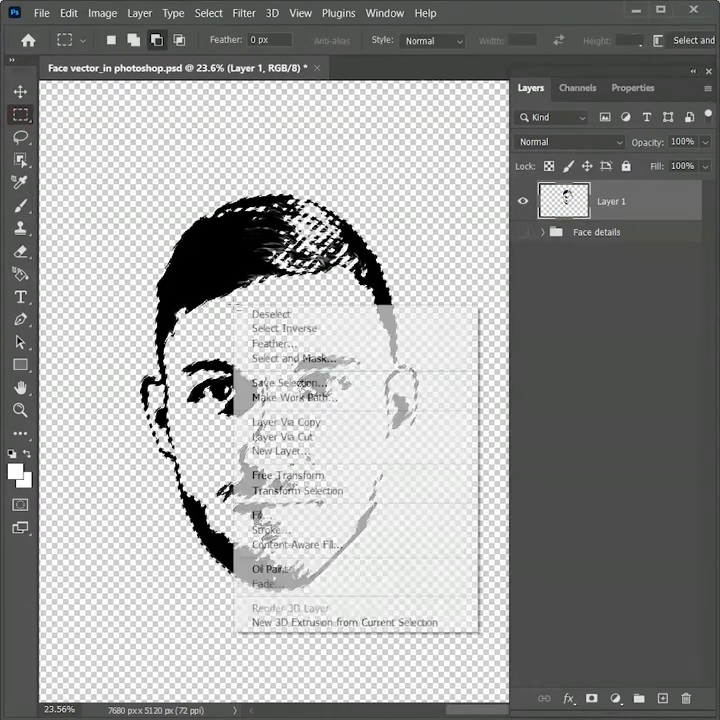
{"action": "left_click", "coordinate": [300, 397]}
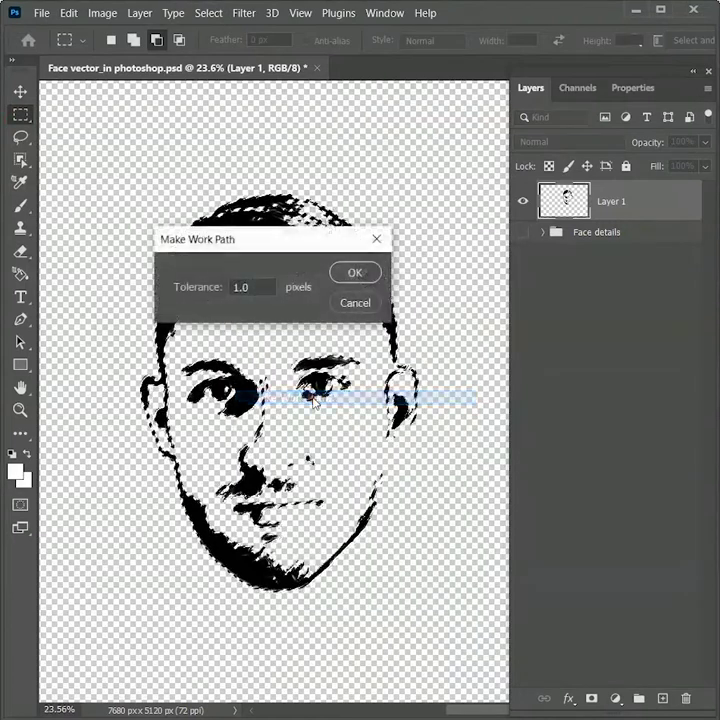
{"action": "left_click", "coordinate": [356, 274]}
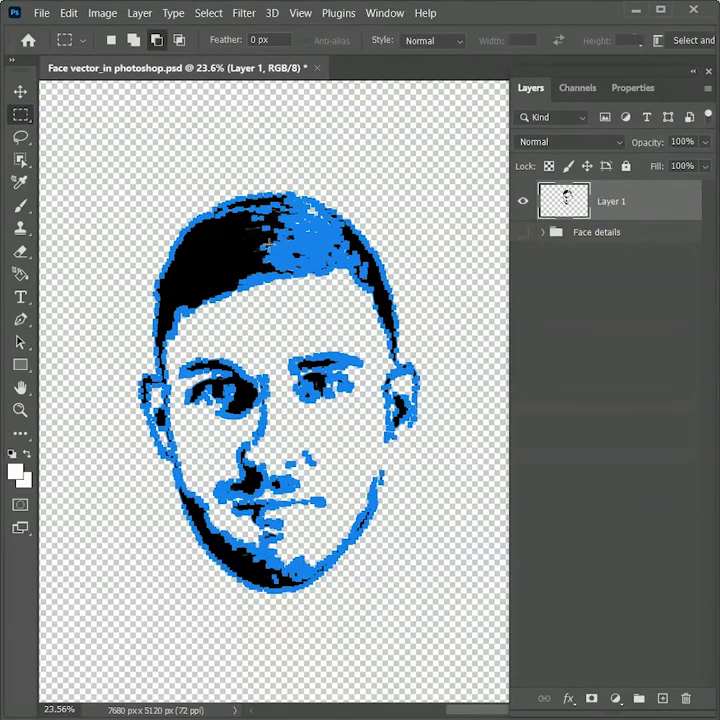
{"action": "scroll", "coordinate": [310, 252], "scroll_direction": "up", "scroll_amount": 5}
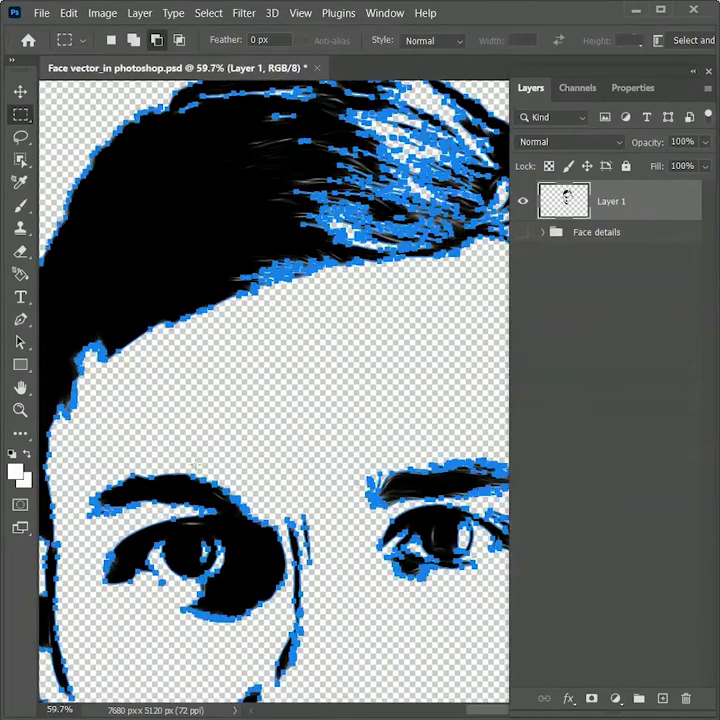
- Create a solid colour fill shape from the face work path and set its colour to black 000000
{"action": "scroll", "coordinate": [211, 451], "scroll_direction": "down", "scroll_amount": 4}
{"action": "scroll", "coordinate": [313, 421], "scroll_direction": "down", "scroll_amount": 2}
{"action": "left_click", "coordinate": [615, 698]}
{"action": "left_click", "coordinate": [612, 388]}
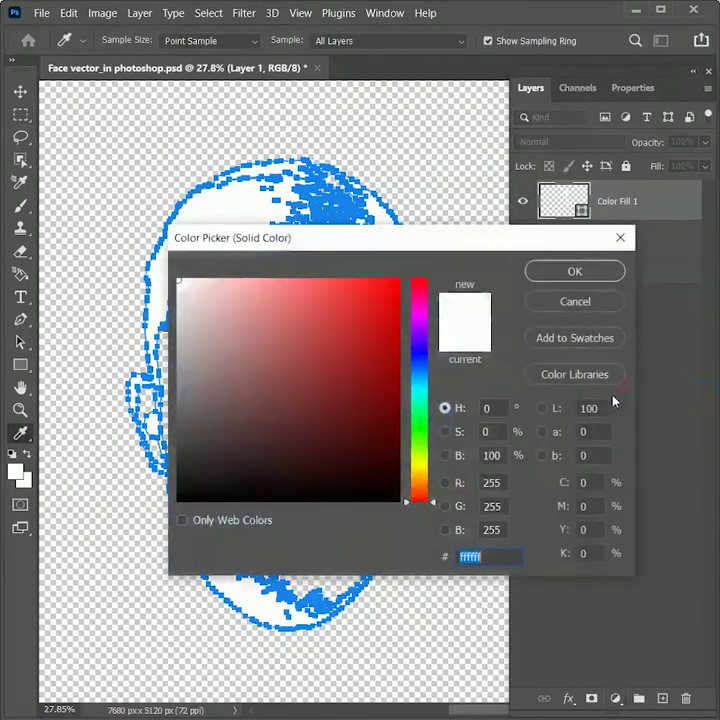
{"action": "left_click_drag", "start_coordinate": [270, 374], "coordinate": [160, 520]}
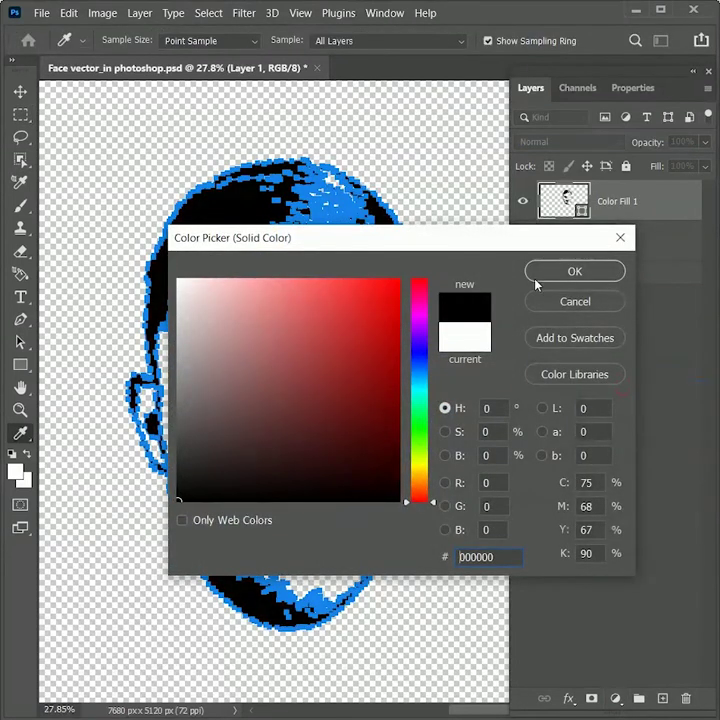
{"action": "left_click", "coordinate": [545, 273]}
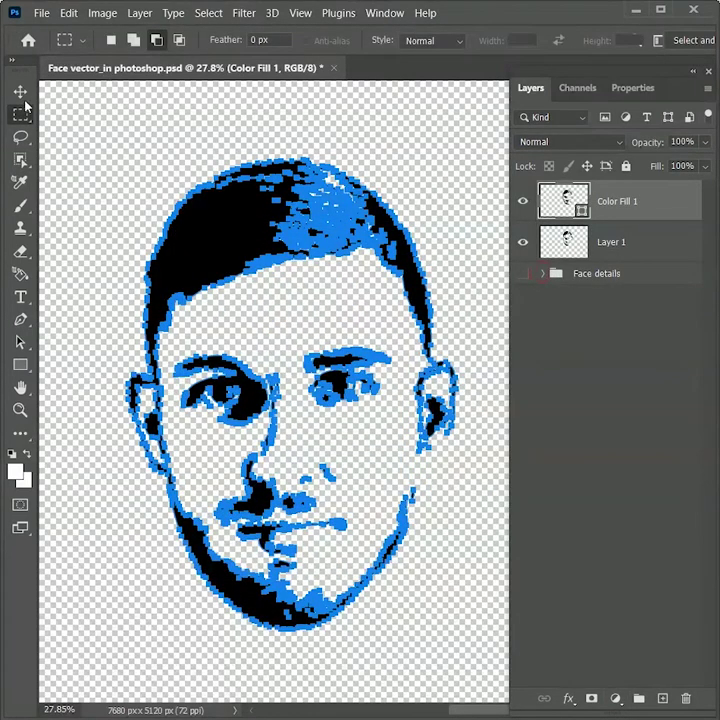
- Hide Layer 1 and rename the black fill layer Face vector
{"action": "left_click", "coordinate": [20, 91]}
{"action": "left_click", "coordinate": [618, 344]}
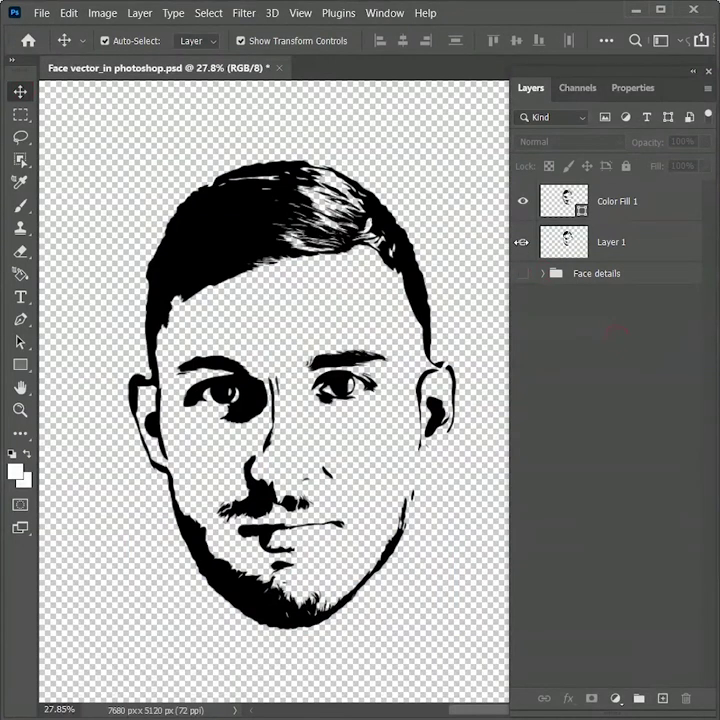
{"action": "double_click", "coordinate": [616, 201]}
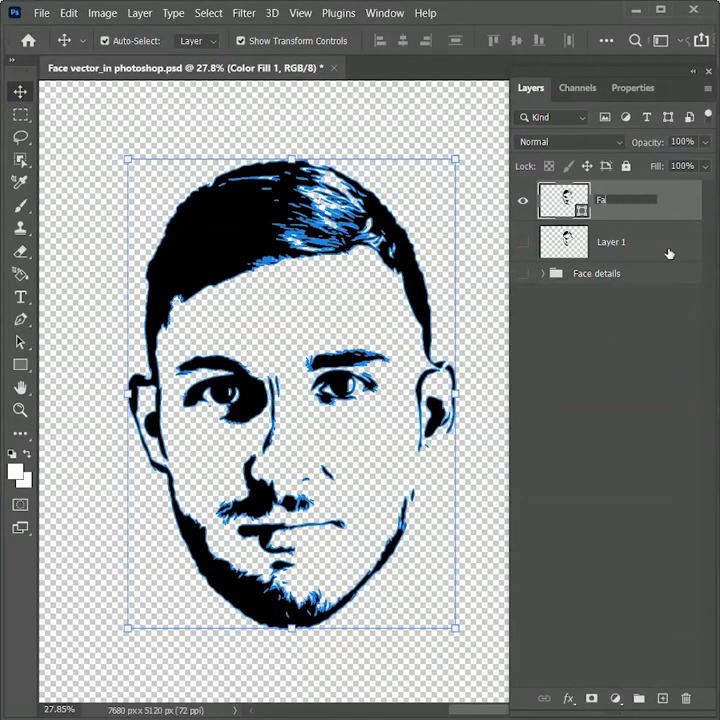
{"action": "type", "text": "Face vector"}
{"action": "key", "text": "Return"}
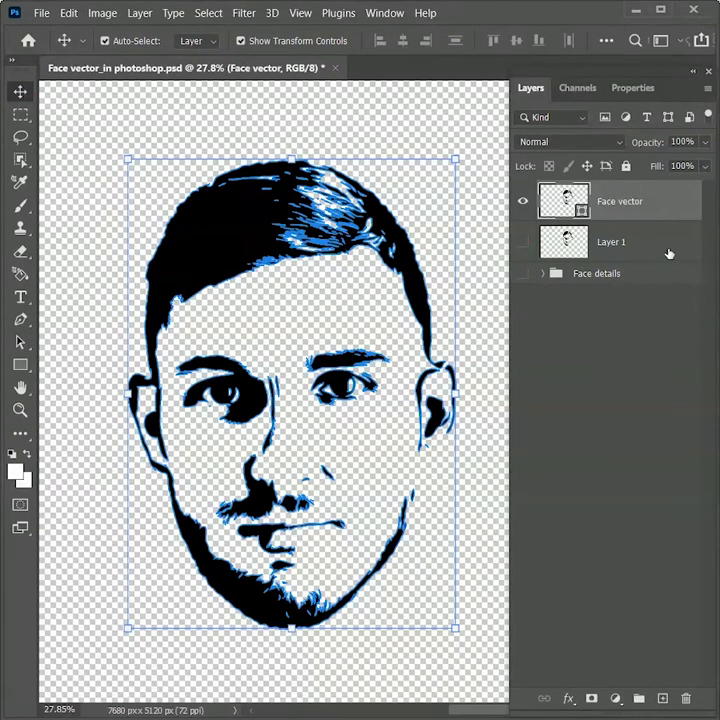
- Scale the Face vector shape down slightly, undoing the first resize attempt
{"action": "scroll", "coordinate": [254, 305], "scroll_direction": "down", "scroll_amount": 2}
{"action": "scroll", "coordinate": [252, 298], "scroll_direction": "up", "scroll_amount": 1}
{"action": "left_click_drag", "start_coordinate": [257, 231], "coordinate": [236, 210]}
{"action": "key", "text": "ctrl+z"}
{"action": "mouse_move", "coordinate": [437, 173]}
{"action": "left_mouse_down"}
{"action": "mouse_move", "coordinate": [518, 151]}
{"action": "mouse_move", "coordinate": [432, 178]}
{"action": "left_mouse_up"}
{"action": "key", "text": "Return"}
- Try red 964141 and other hues as the Face vector fill colour and return it to black
{"action": "double_click", "coordinate": [565, 204]}
{"action": "left_click", "coordinate": [302, 371]}
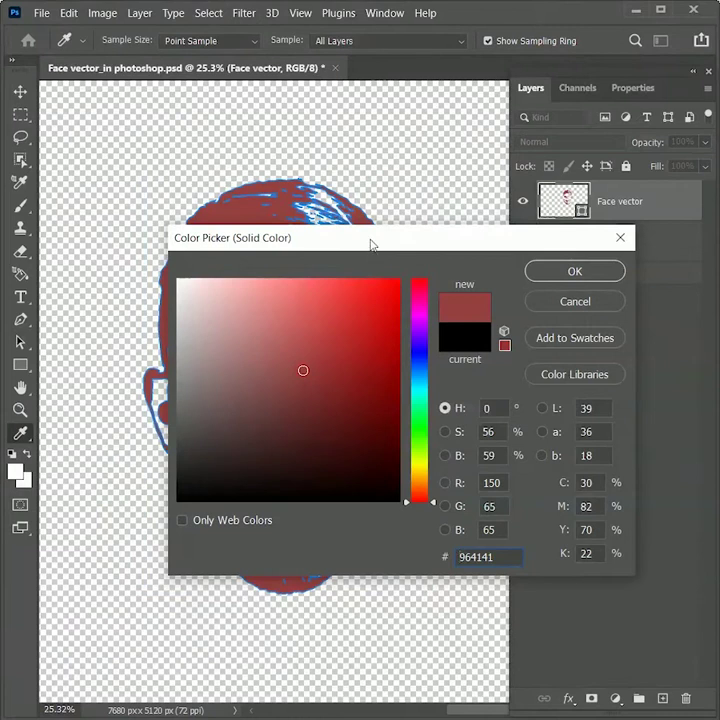
{"action": "left_click_drag", "start_coordinate": [370, 244], "coordinate": [543, 181]}
{"action": "mouse_move", "coordinate": [593, 294]}
{"action": "left_mouse_down"}
{"action": "mouse_move", "coordinate": [603, 381]}
{"action": "mouse_move", "coordinate": [595, 289]}
{"action": "left_mouse_up"}
{"action": "left_click", "coordinate": [350, 434]}
{"action": "left_click_drag", "start_coordinate": [660, 174], "coordinate": [532, 182]}
{"action": "left_click", "coordinate": [616, 215]}
{"action": "left_click", "coordinate": [97, 460]}
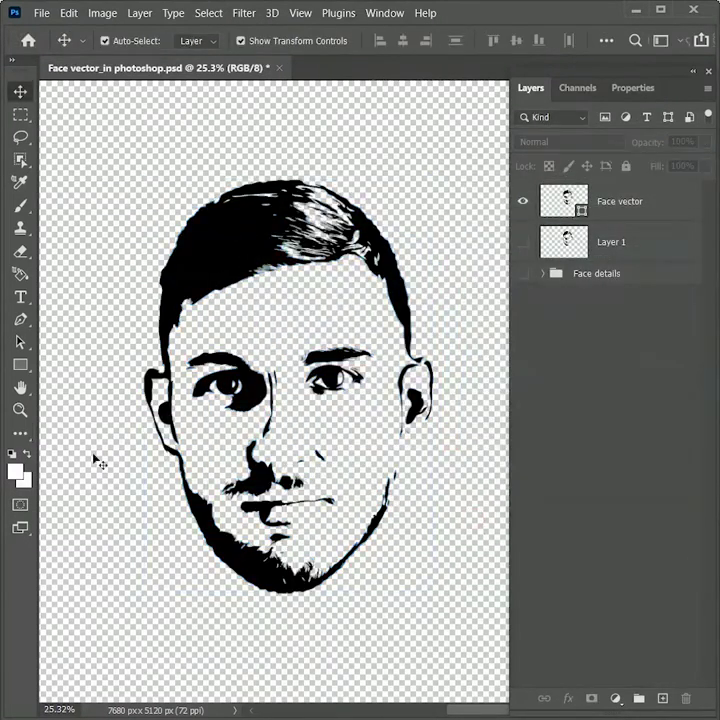
- Crop the canvas to a 4264 x 4264 px square around the face
{"action": "key", "text": "c"}
{"action": "key", "text": "ctrl+0"}
{"action": "left_click_drag", "start_coordinate": [131, 193], "coordinate": [483, 648]}
{"action": "right_click", "coordinate": [282, 365]}
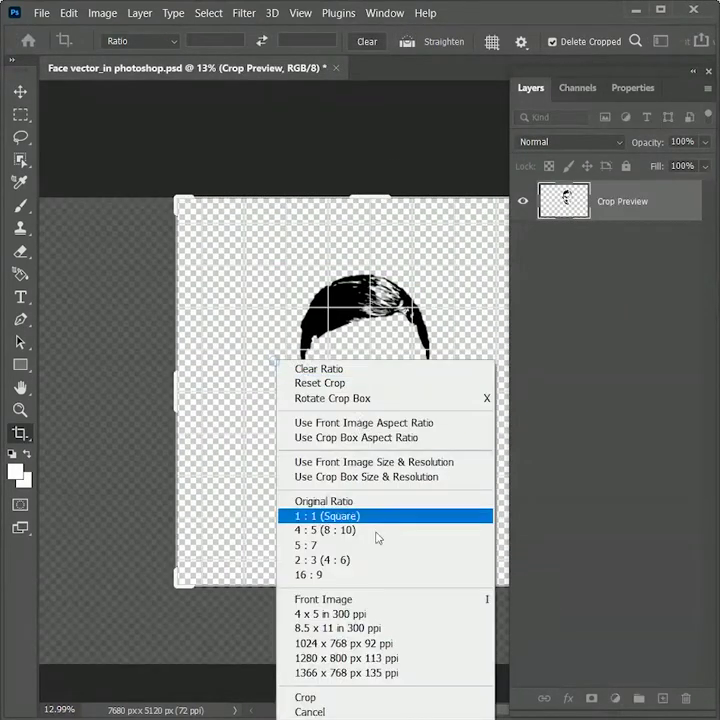
{"action": "left_click", "coordinate": [346, 697]}
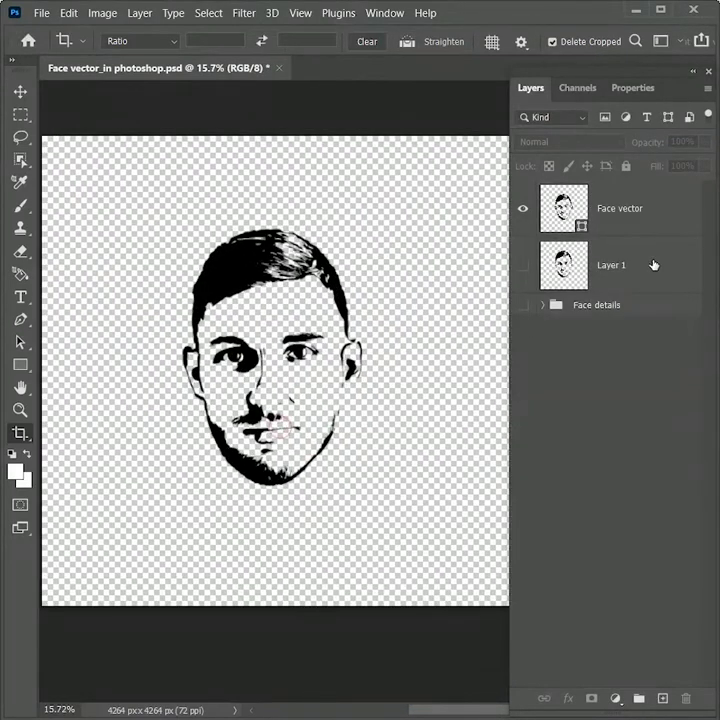
- Add a solid colour fill layer in yellow f5bc0c between Layer 1 and Face vector as the background
{"action": "left_click", "coordinate": [652, 264]}
{"action": "left_click", "coordinate": [615, 698]}
{"action": "left_click", "coordinate": [638, 391]}
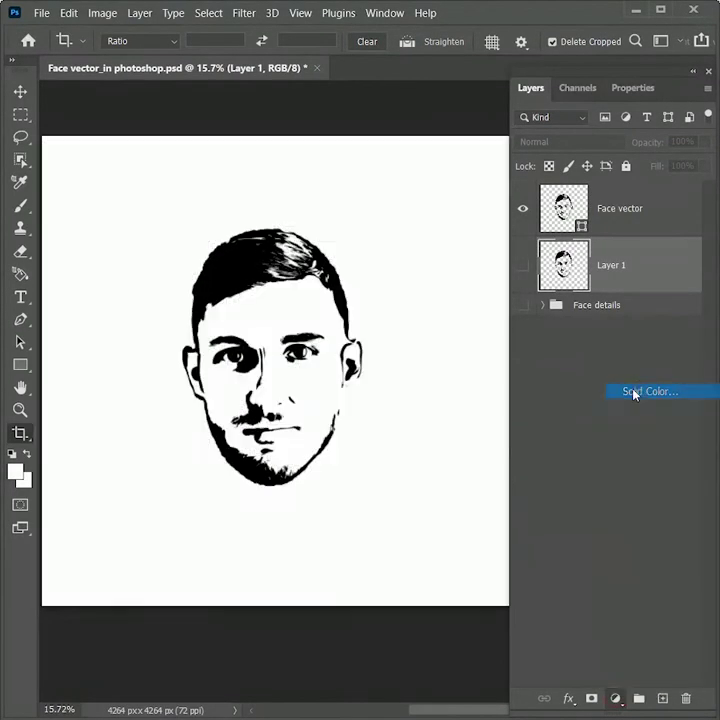
{"action": "left_click", "coordinate": [451, 430]}
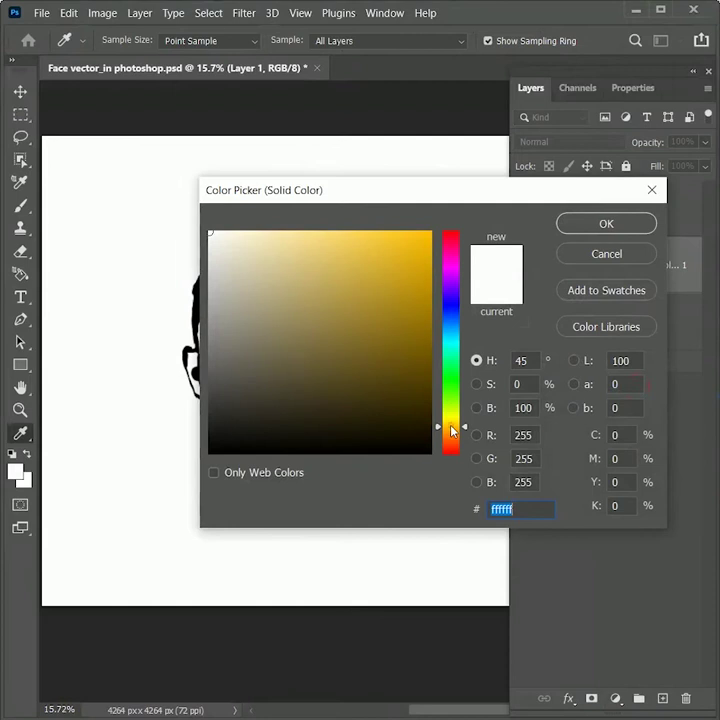
{"action": "left_click", "coordinate": [420, 239]}
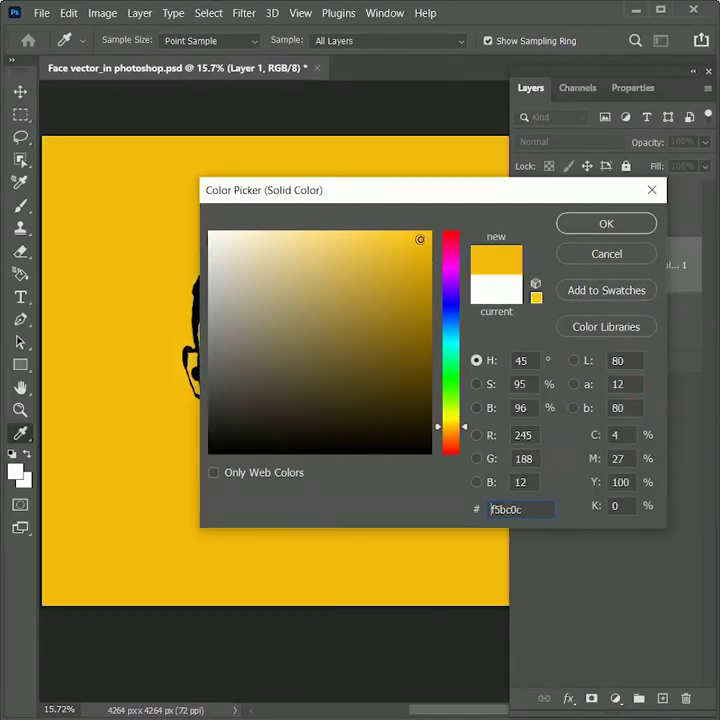
{"action": "left_click", "coordinate": [593, 224]}
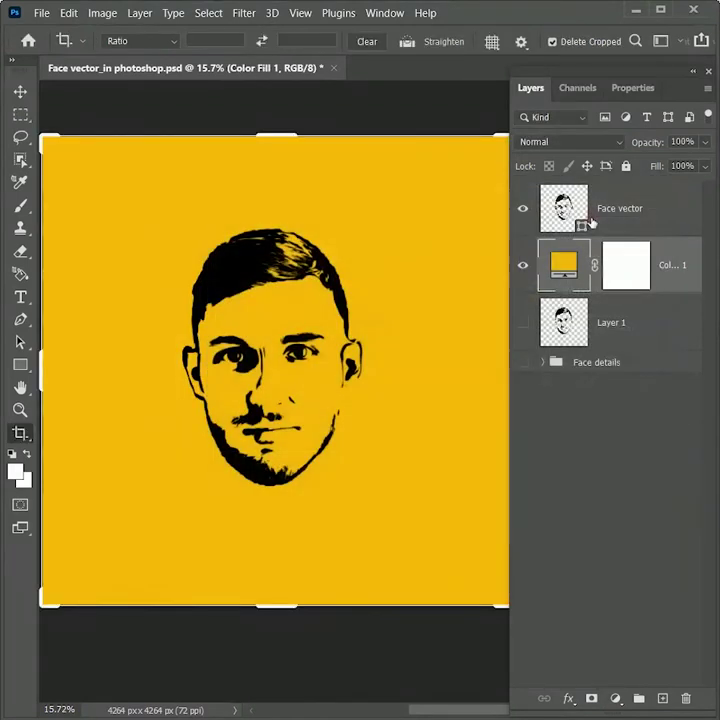
- Add the white text FACE VECTOR in Steelfish Bold Italic 72 pt below the chin
{"action": "left_click", "coordinate": [20, 91]}
{"action": "scroll", "coordinate": [324, 482], "scroll_direction": "up", "scroll_amount": 3}
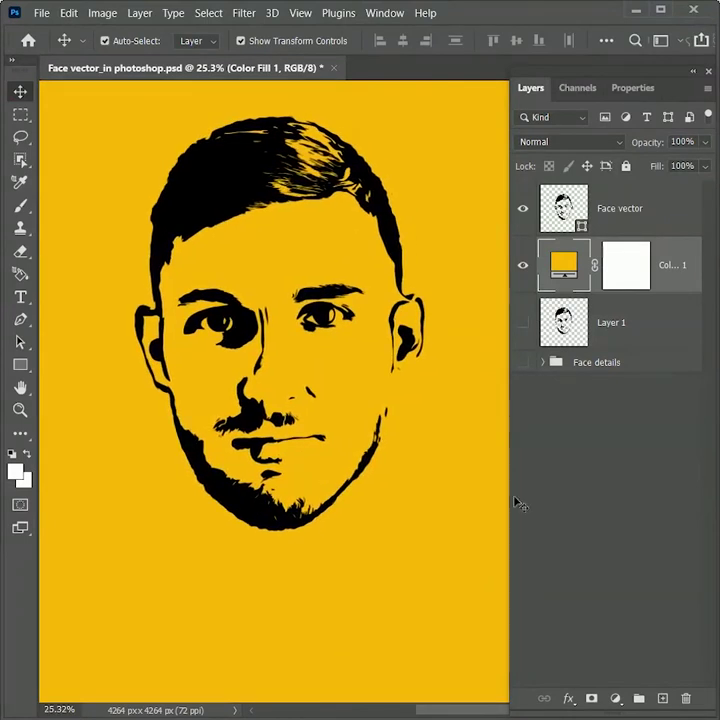
{"action": "left_click", "coordinate": [20, 297]}
{"action": "scroll", "coordinate": [130, 600], "scroll_direction": "down", "scroll_amount": 1}
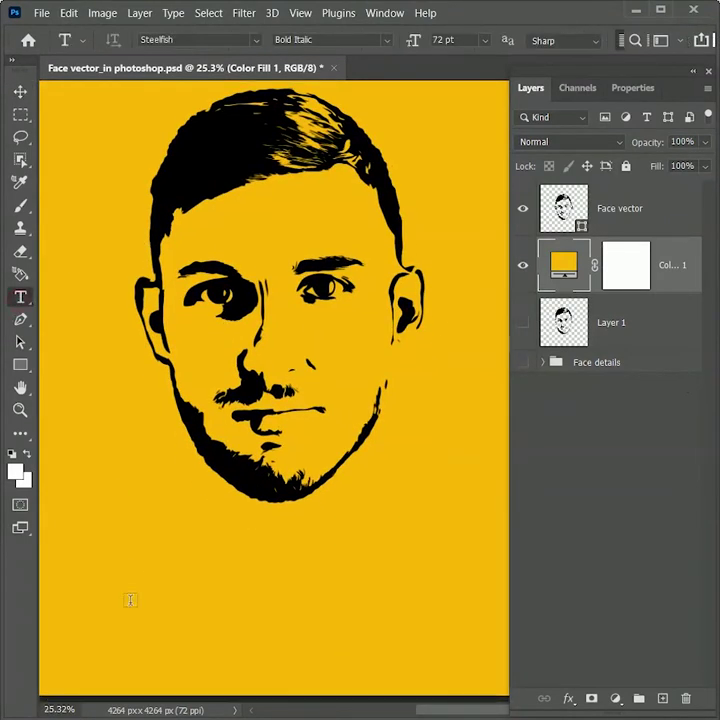
{"action": "left_click", "coordinate": [112, 585]}
{"action": "type", "text": "FACE"}
{"action": "key", "text": "ctrl+Return"}
- Enlarge the FACE VECTOR text to about 637 pt and centre it beneath the face
{"action": "key", "text": "ctrl+t"}
{"action": "left_click_drag", "start_coordinate": [157, 577], "coordinate": [505, 469]}
{"action": "left_click_drag", "start_coordinate": [421, 524], "coordinate": [391, 583]}
{"action": "key", "text": "Return"}
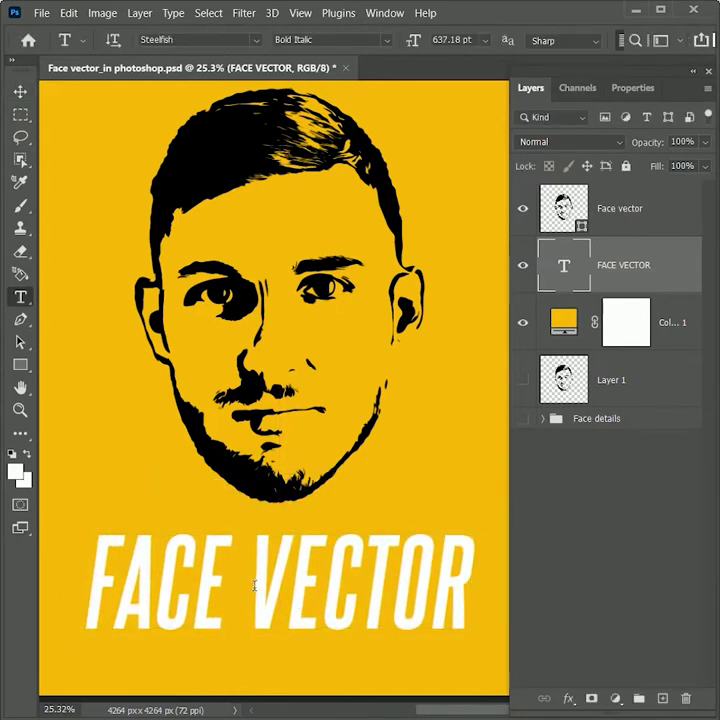
- Colour the word FACE black 000000 and leave VECTOR white
{"action": "left_click_drag", "start_coordinate": [255, 585], "coordinate": [84, 566]}
{"action": "left_click", "coordinate": [14, 469]}
{"action": "type", "text": "000000"}
{"action": "left_click", "coordinate": [572, 232]}
{"action": "left_click", "coordinate": [20, 91]}
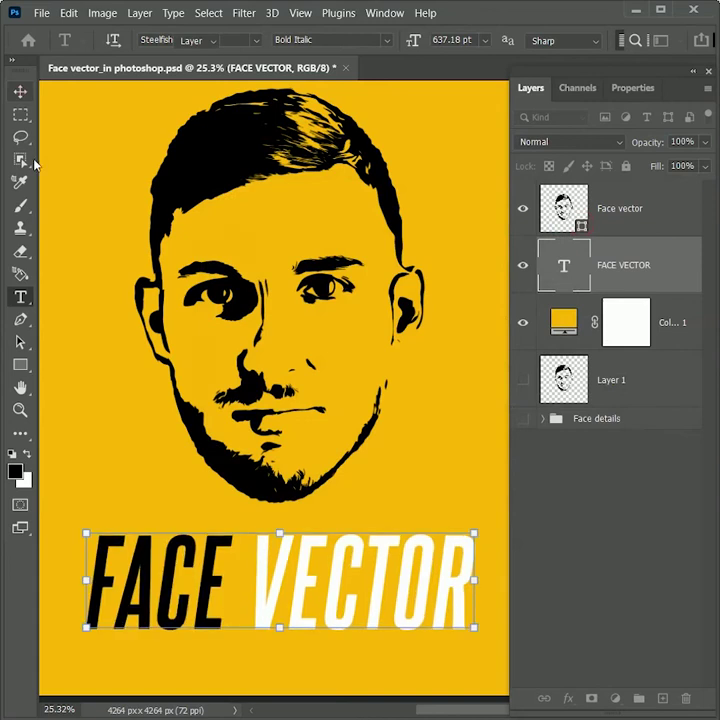
- Draw a wide rectangle across the eyes behind the face and fill it with white
{"action": "key", "text": "u"}
{"action": "left_click_drag", "start_coordinate": [114, 250], "coordinate": [479, 343]}
{"action": "left_click", "coordinate": [574, 271]}
{"action": "left_click", "coordinate": [609, 365]}
{"action": "left_click", "coordinate": [532, 88]}
- Position the white rectangle over the eyes, narrow it to 95.14% width and rotate it -5.6°
{"action": "key", "text": "v"}
{"action": "left_click_drag", "start_coordinate": [446, 308], "coordinate": [442, 275]}
{"action": "left_click_drag", "start_coordinate": [97, 298], "coordinate": [104, 298]}
{"action": "left_click_drag", "start_coordinate": [462, 347], "coordinate": [458, 342]}
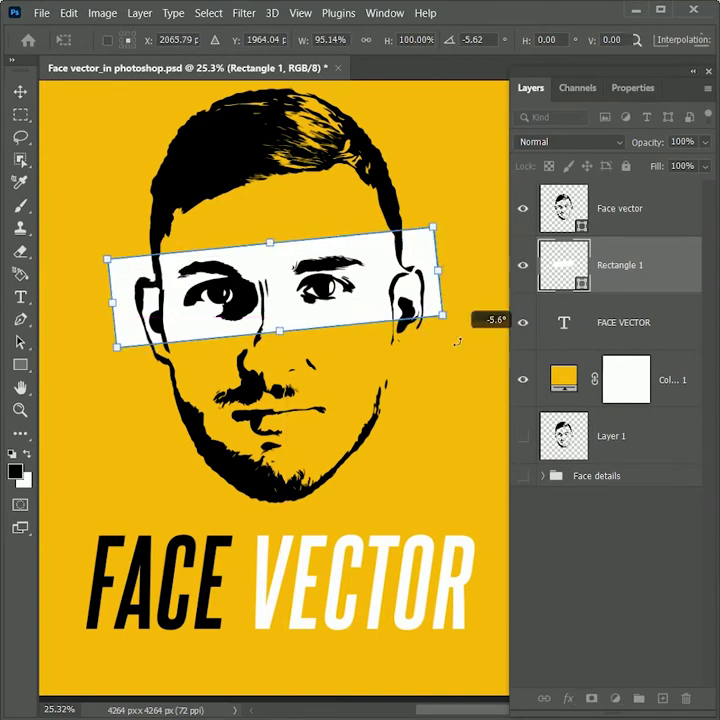
{"action": "key", "text": "Return"}
{"action": "left_click", "coordinate": [604, 527]}
- Collapse the Layers panel and centre the finished face poster for an unobstructed view
{"action": "left_click", "coordinate": [692, 71]}
{"action": "left_click", "coordinate": [534, 71]}
{"action": "left_click_drag", "start_coordinate": [231, 486], "coordinate": [315, 500]}
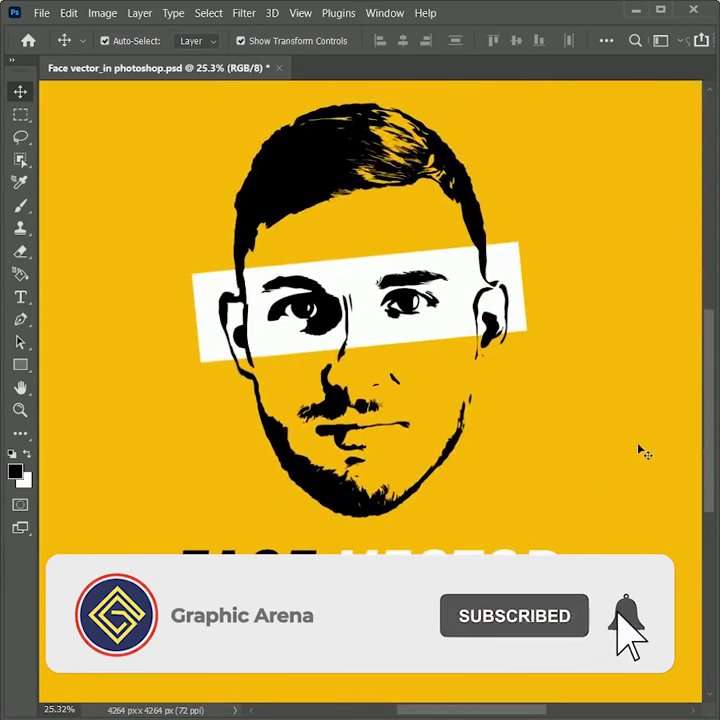